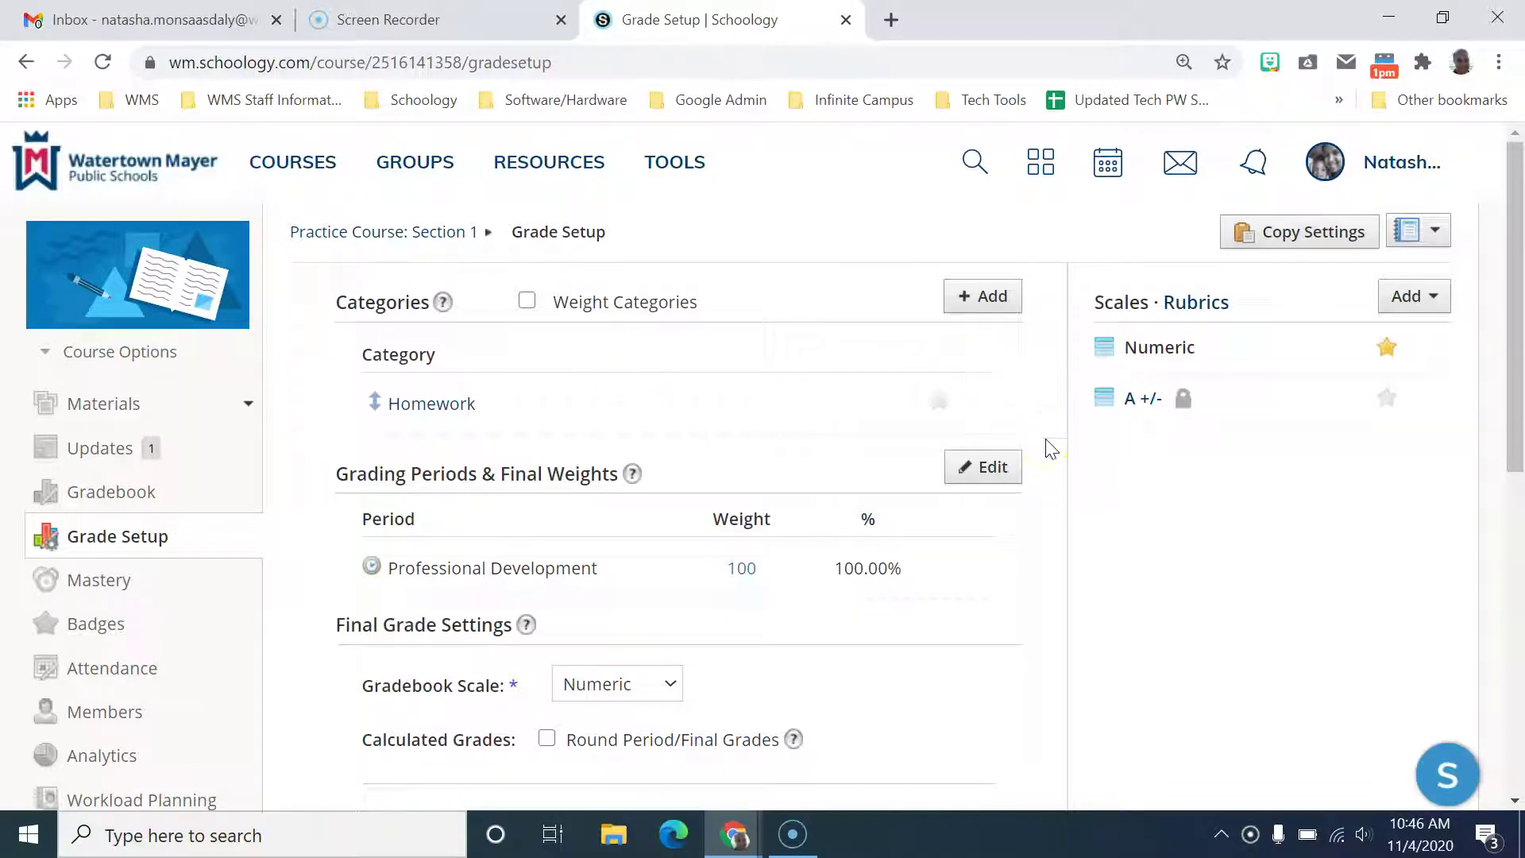
pyautogui.click(1401, 298)
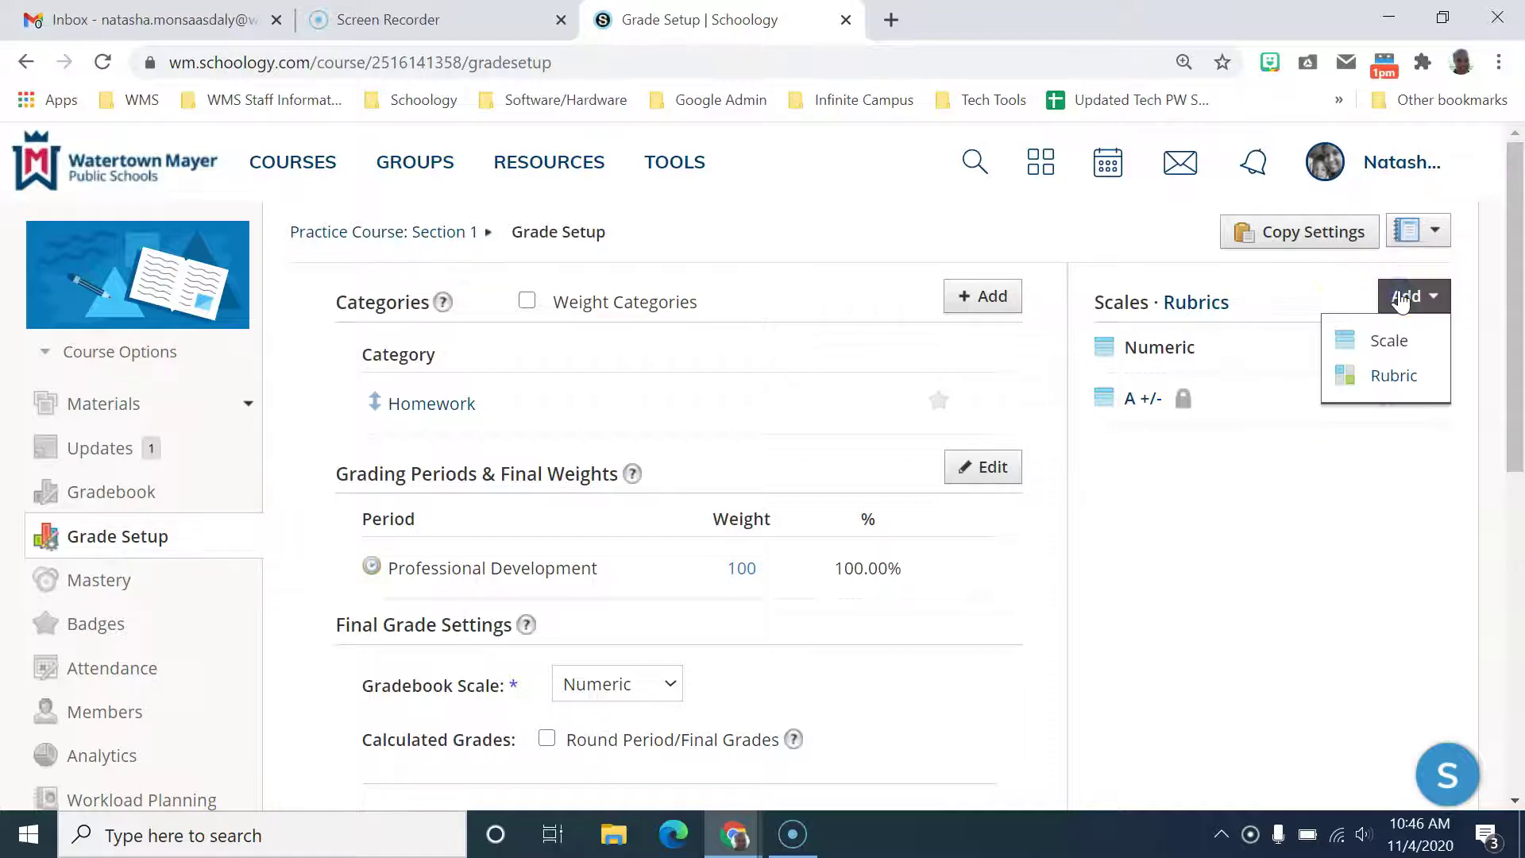
pyautogui.click(1387, 377)
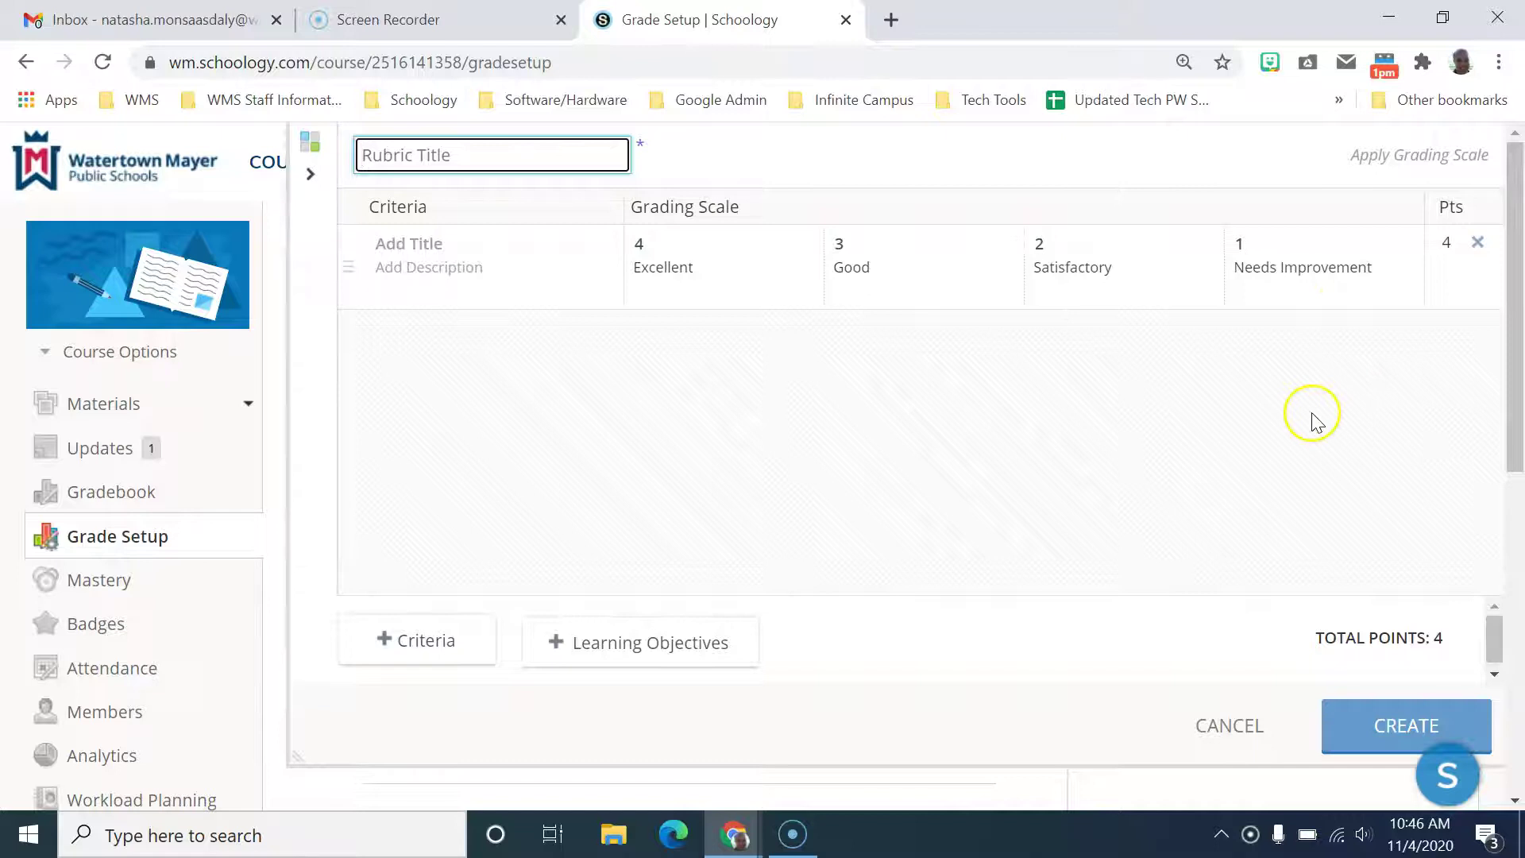
pyautogui.click(1230, 725)
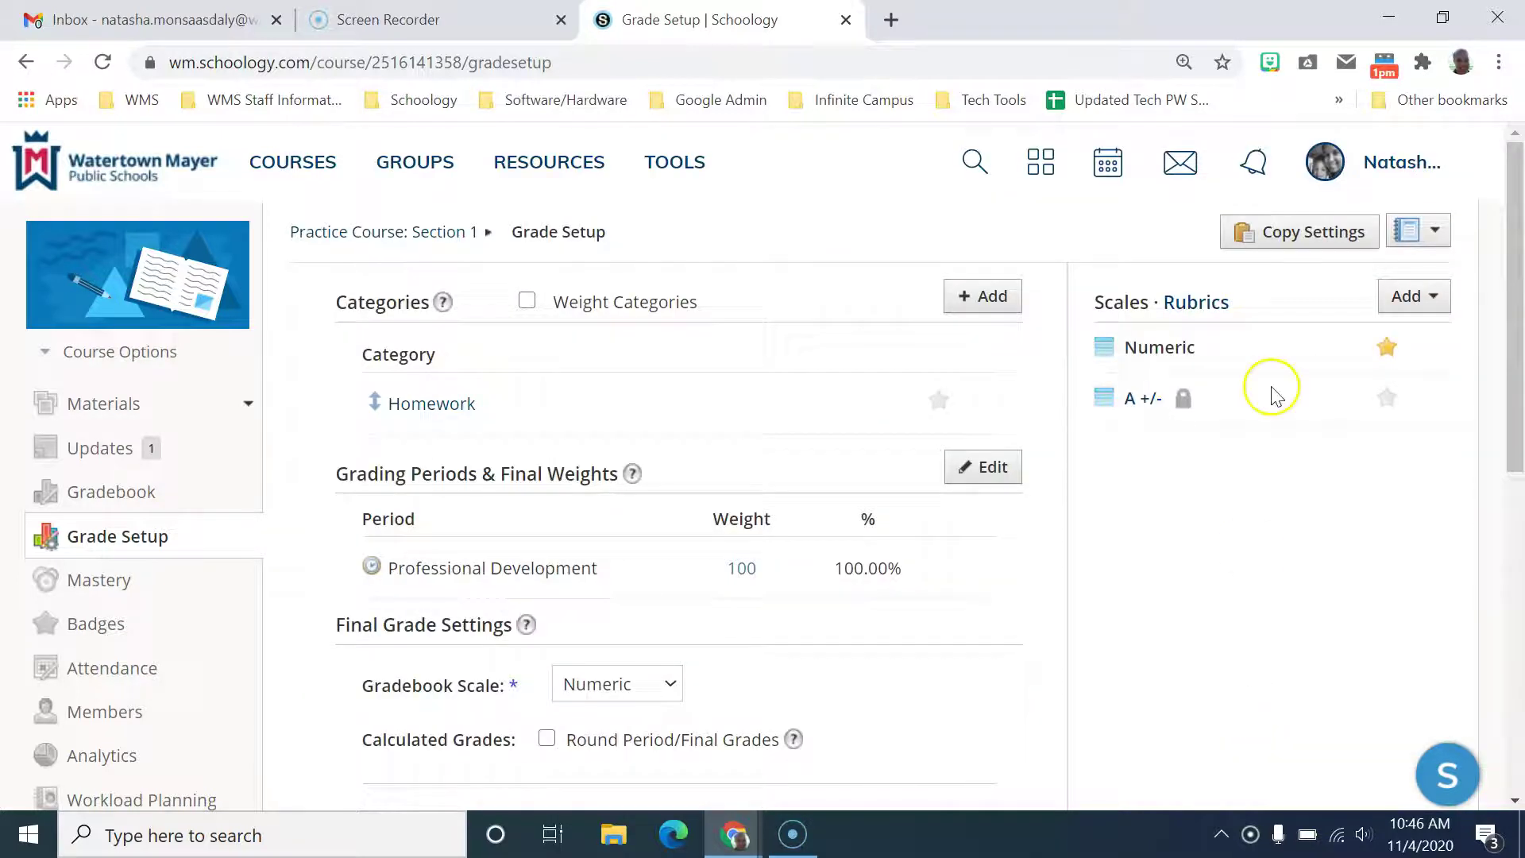
# Clear the "Excellent" description from the 0-point level of the Extra Credit criterion in the Extra Credit rubric and save it.
pyautogui.click(1207, 308)
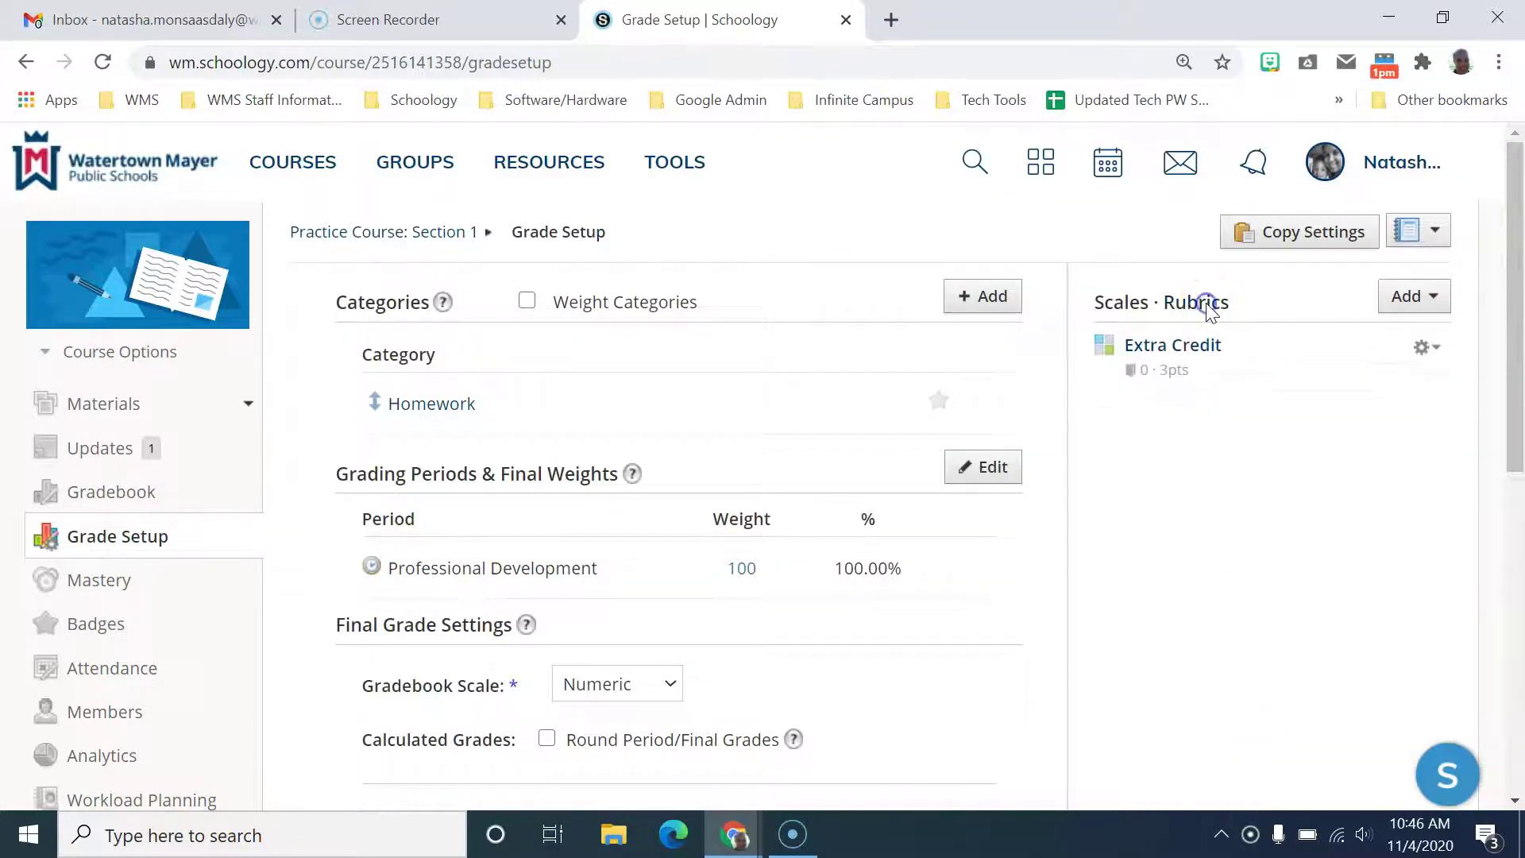
pyautogui.click(1206, 357)
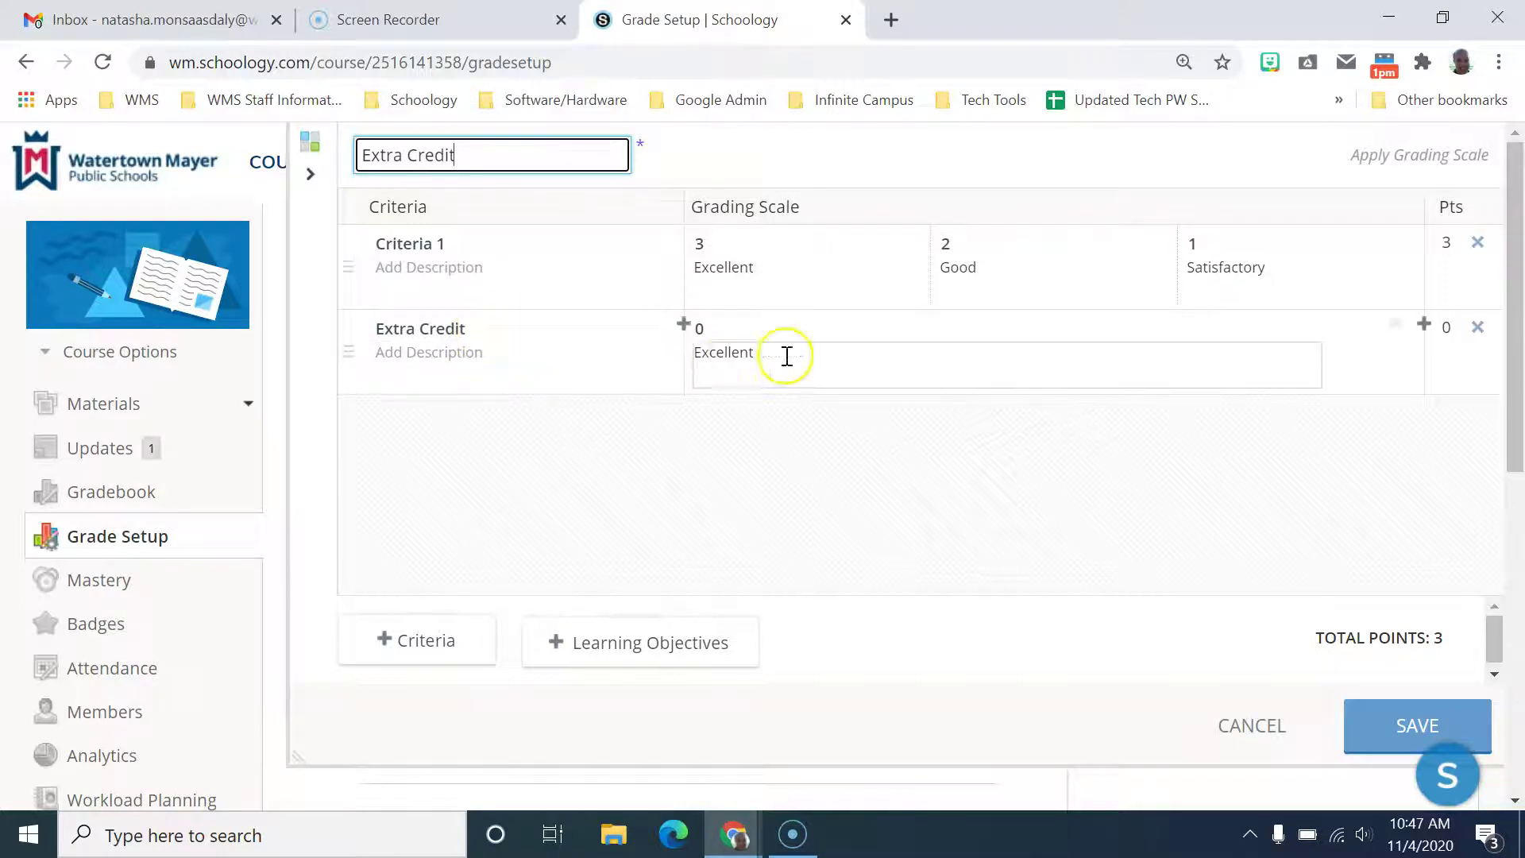
pyautogui.click(737, 355)
pyautogui.click(776, 436)
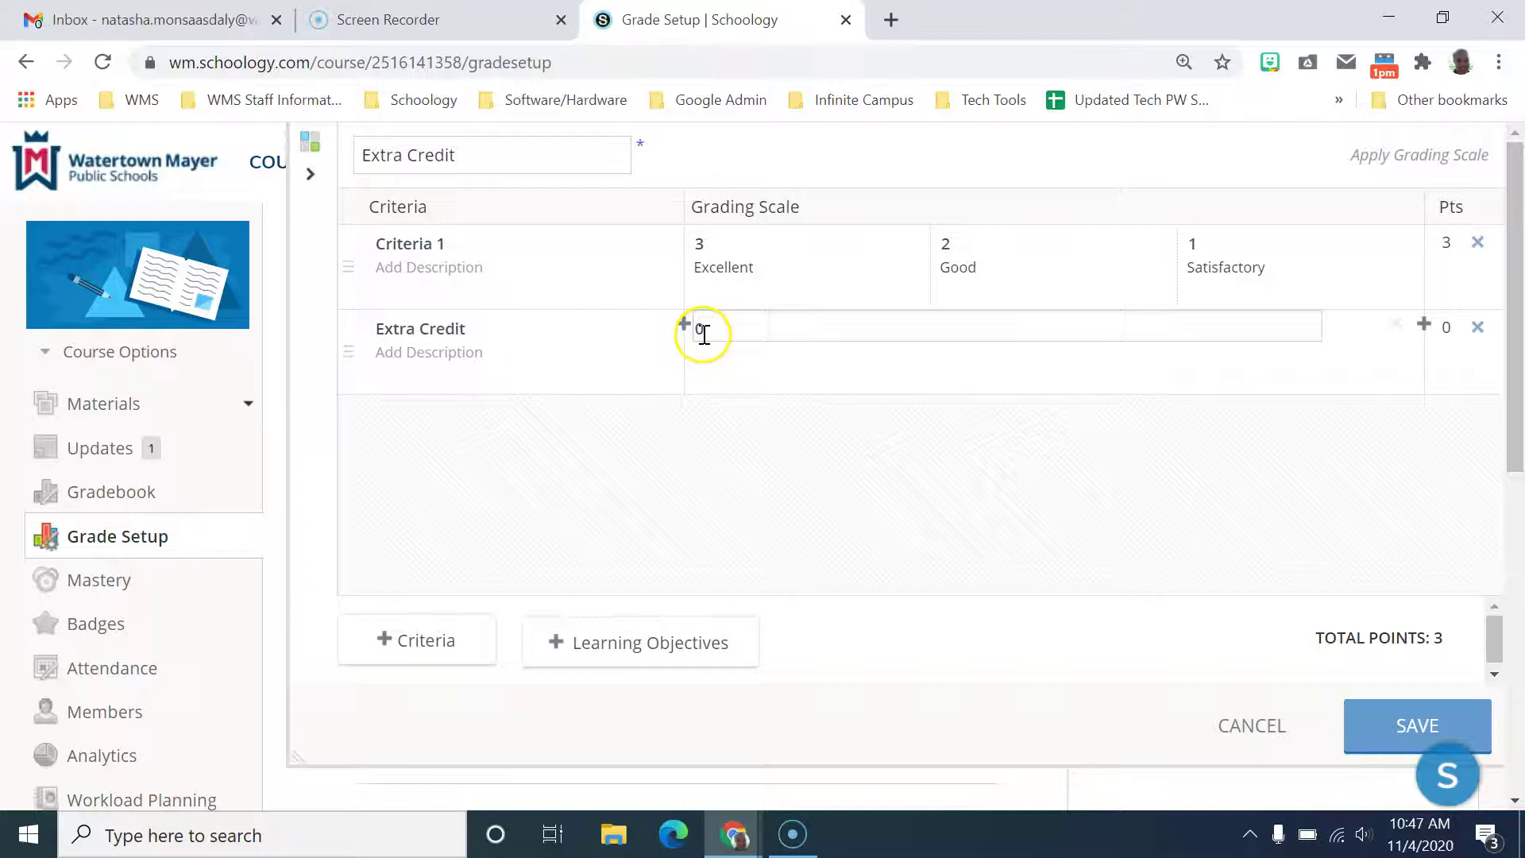
pyautogui.click(1367, 711)
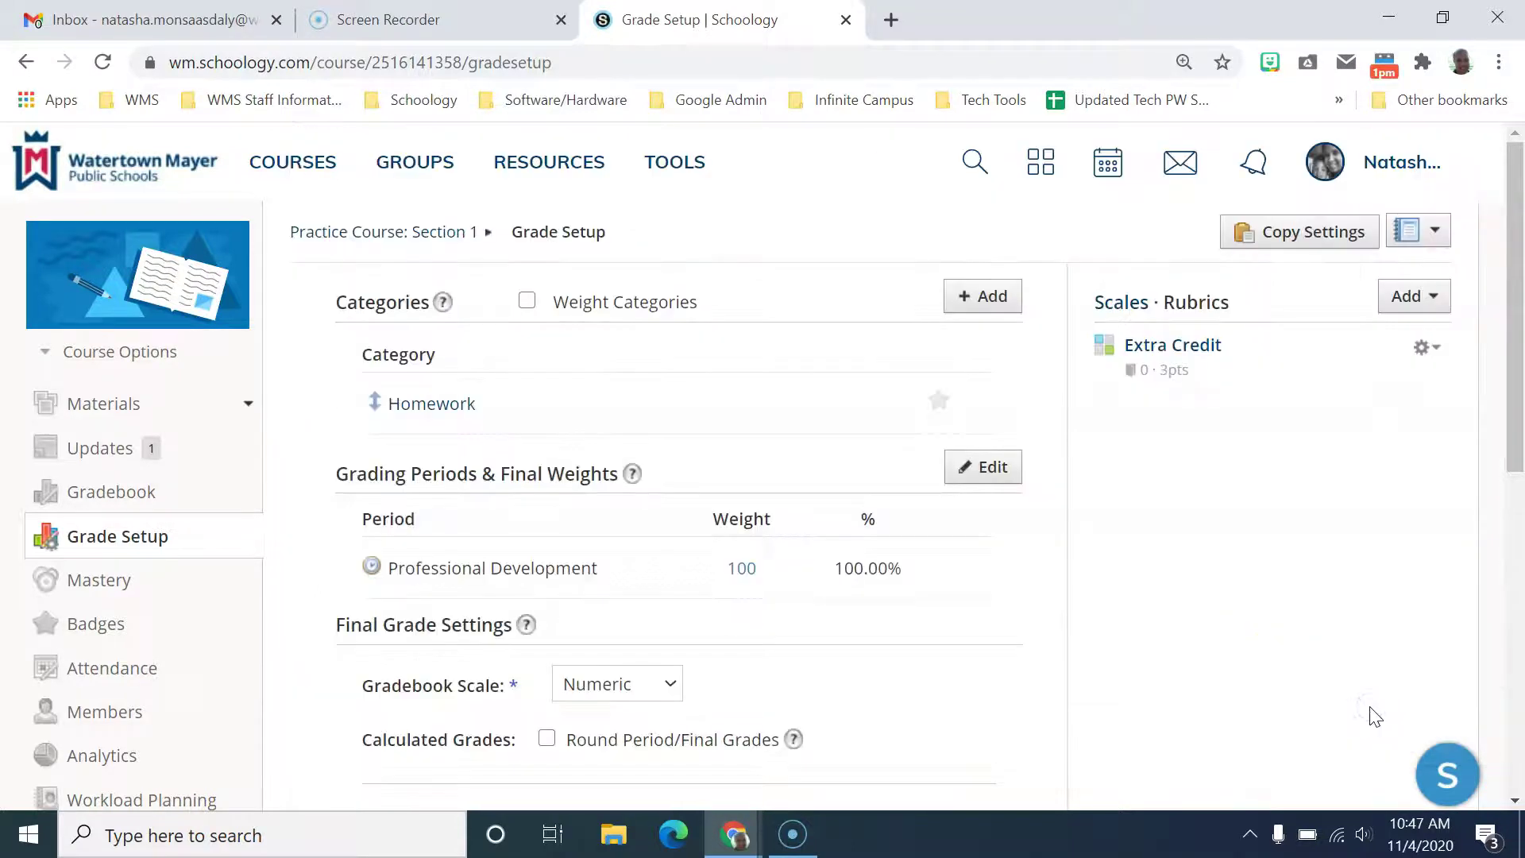
# Open the Sample Rubric assignment from the course materials for editing.
pyautogui.click(135, 418)
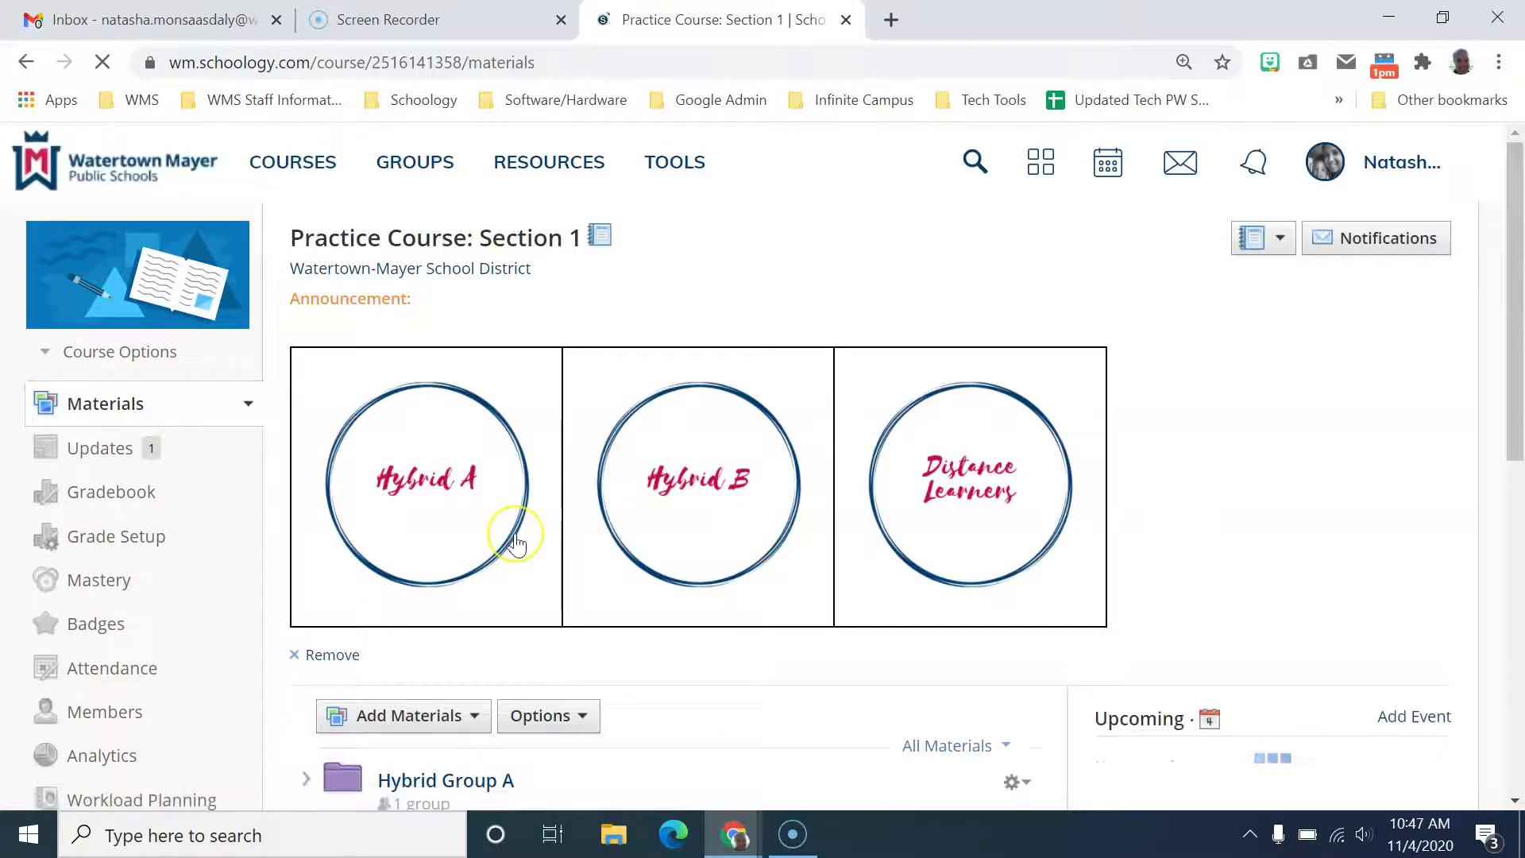
pyautogui.scroll(-1, 512, 556)
pyautogui.scroll(-5, 516, 545)
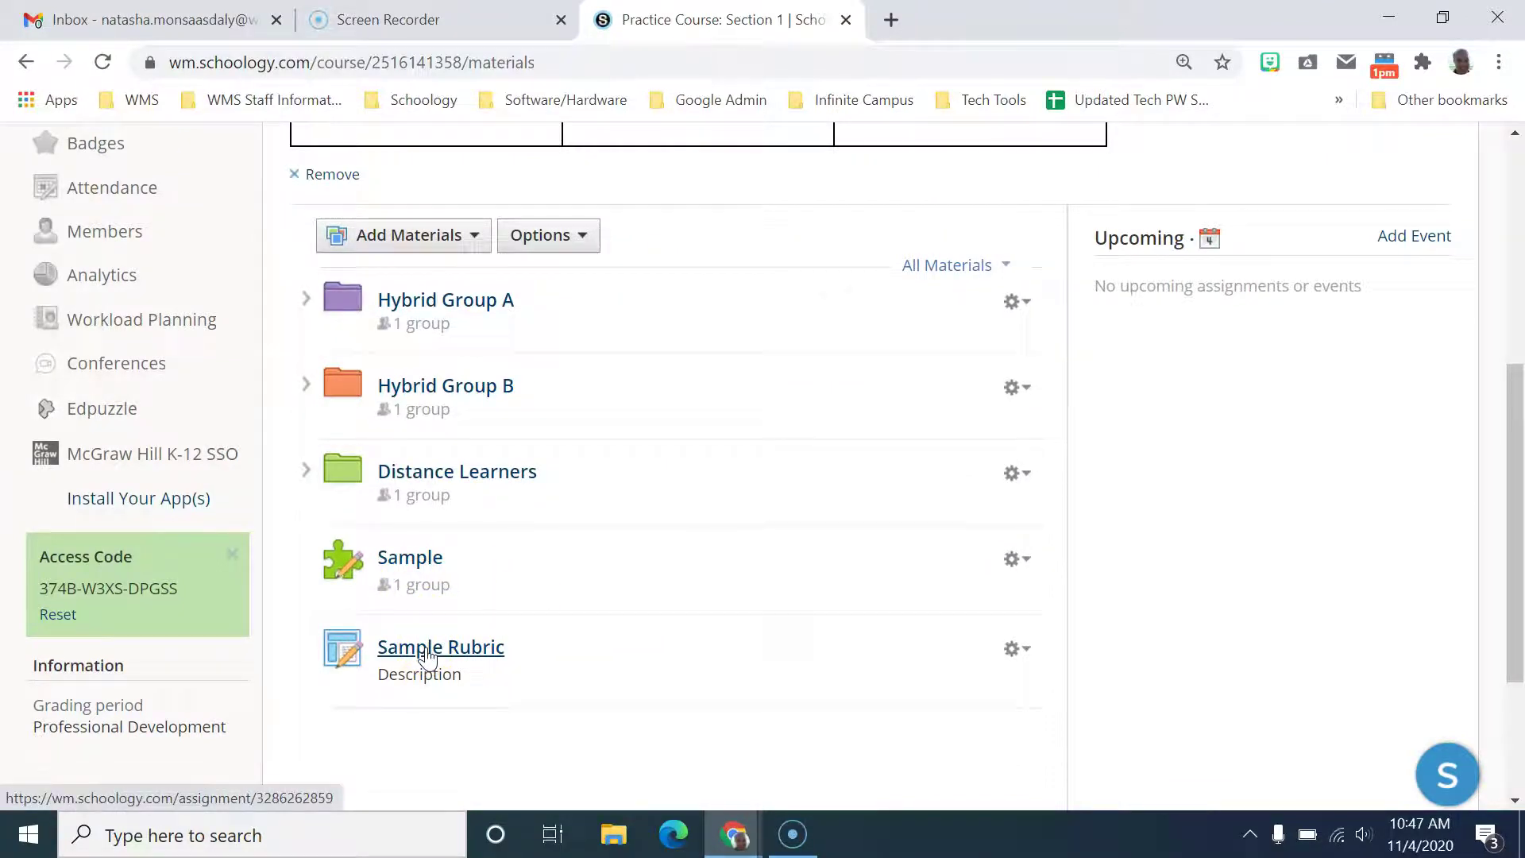
pyautogui.click(1031, 649)
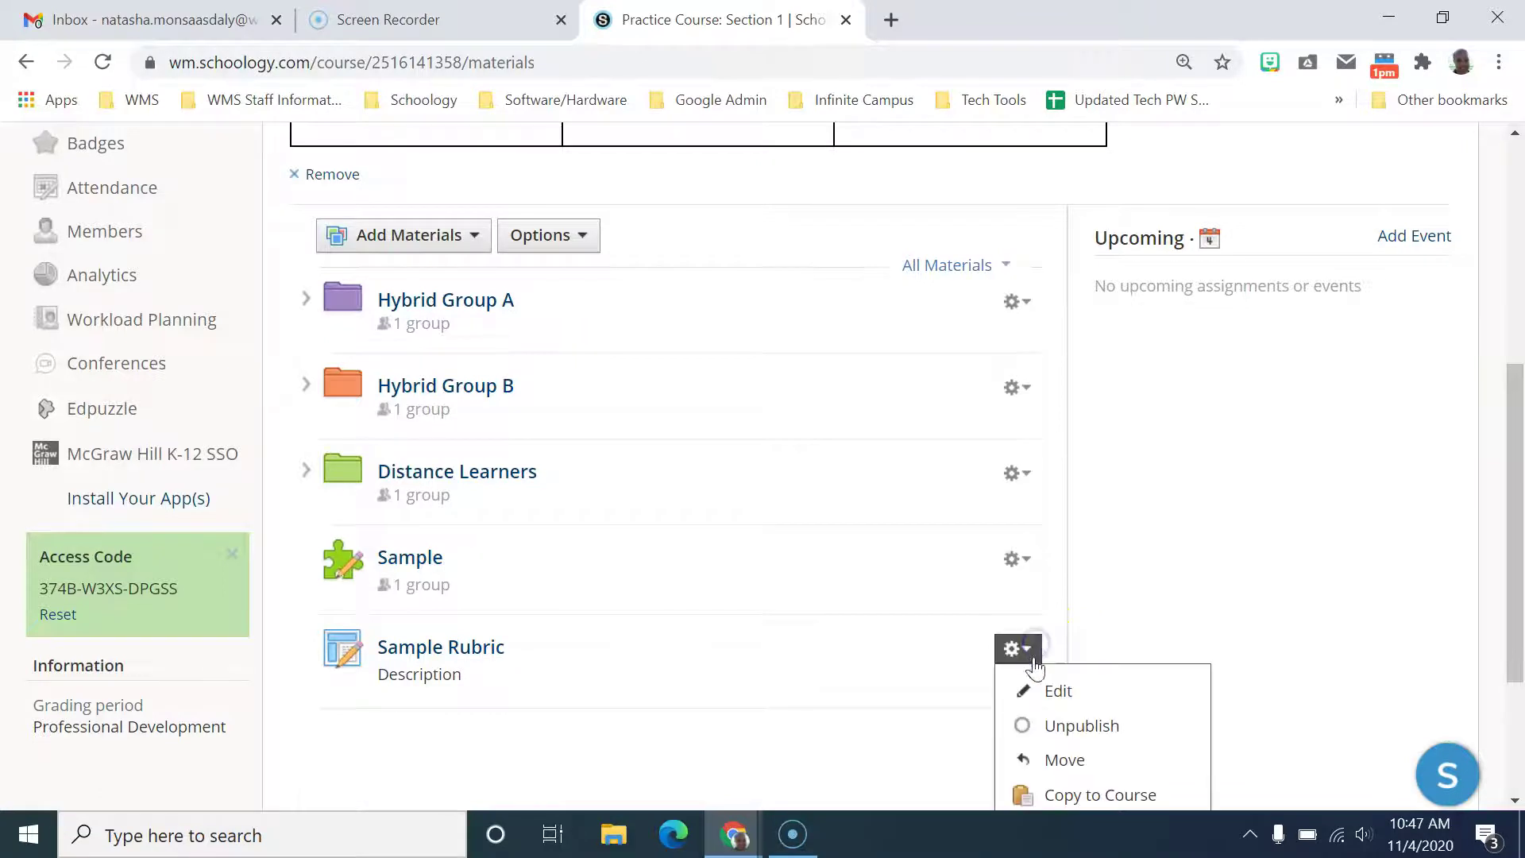
pyautogui.click(1029, 688)
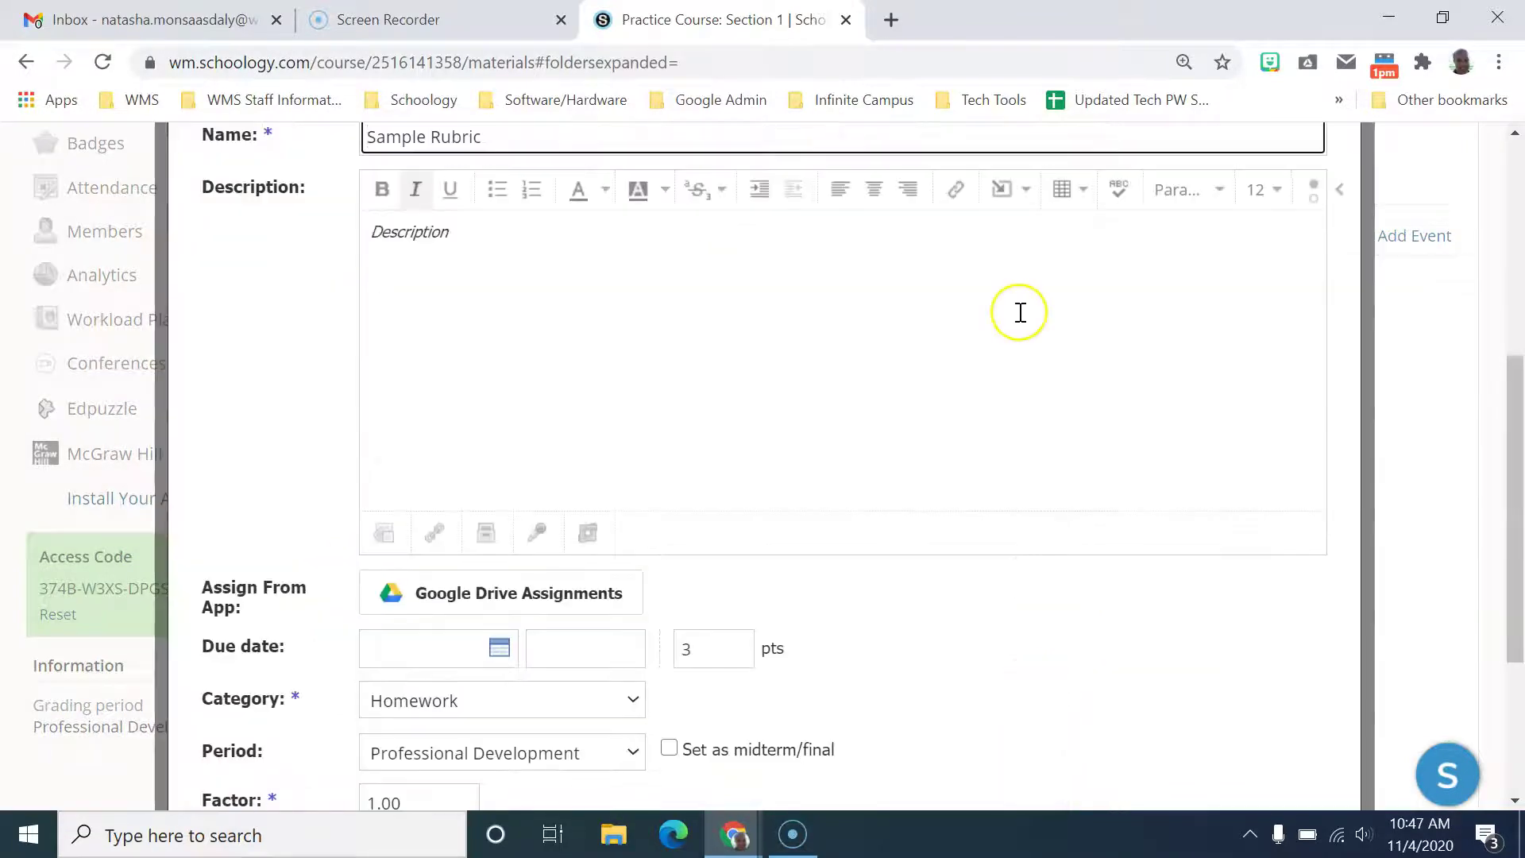
pyautogui.scroll(2, 814, 246)
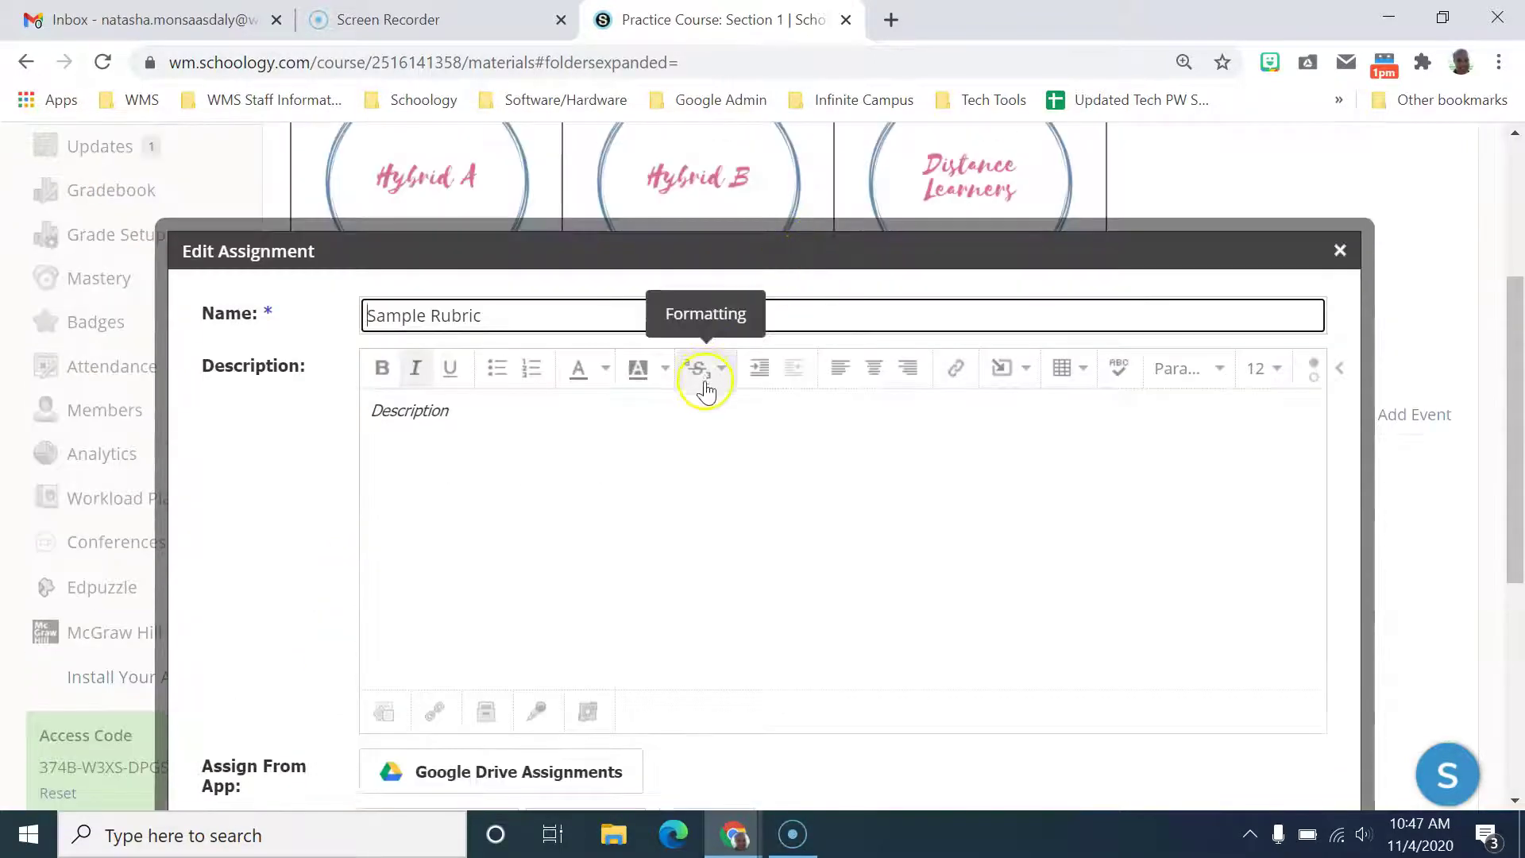
pyautogui.scroll(-5, 711, 330)
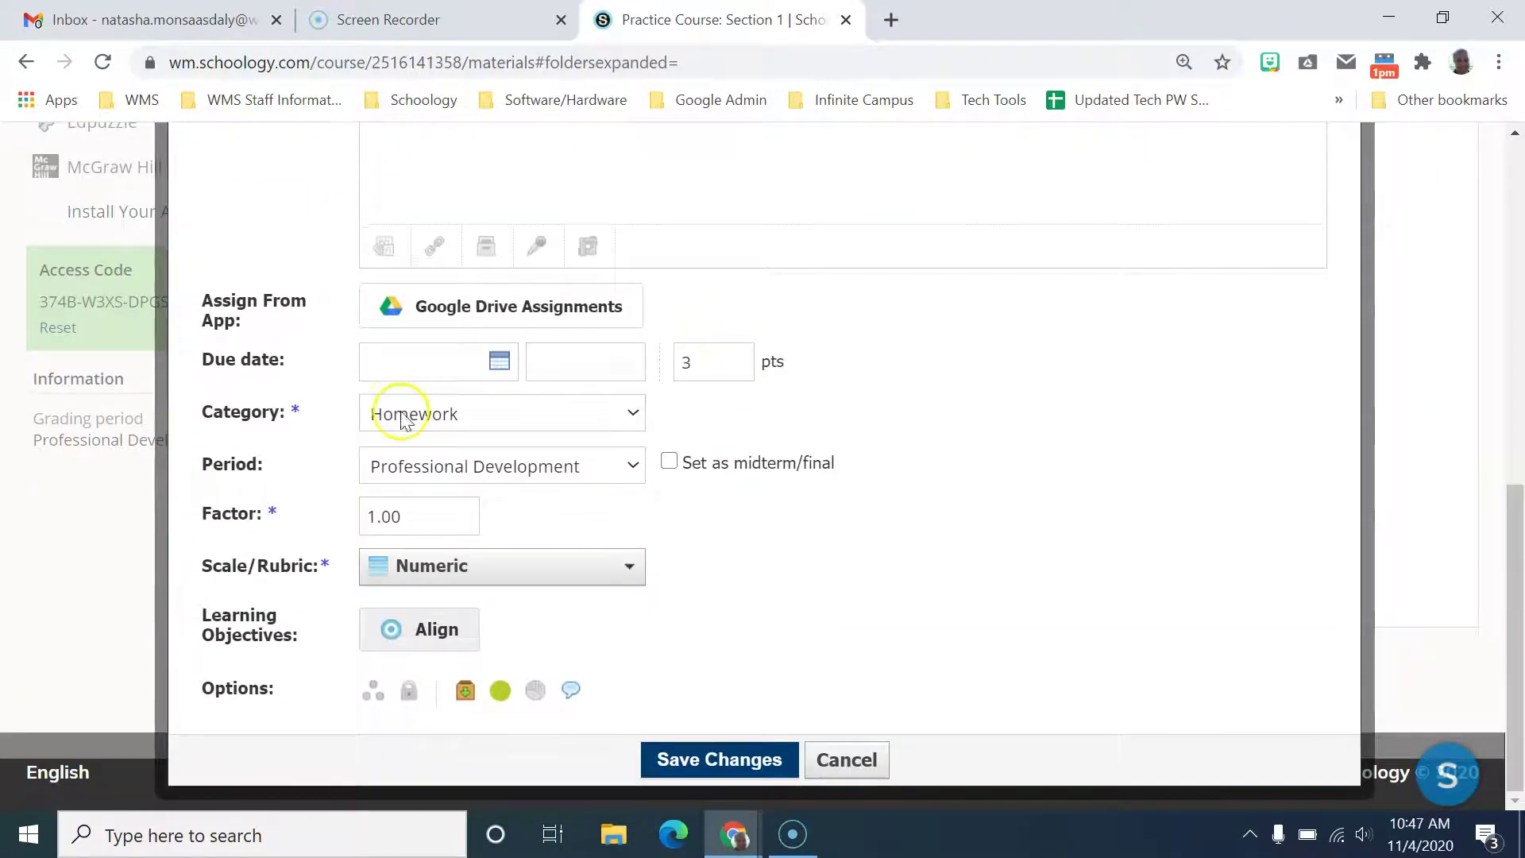
# Keep the Homework category, set the assignment's scale/rubric to Extra Credit and save the changes.
pyautogui.click(430, 416)
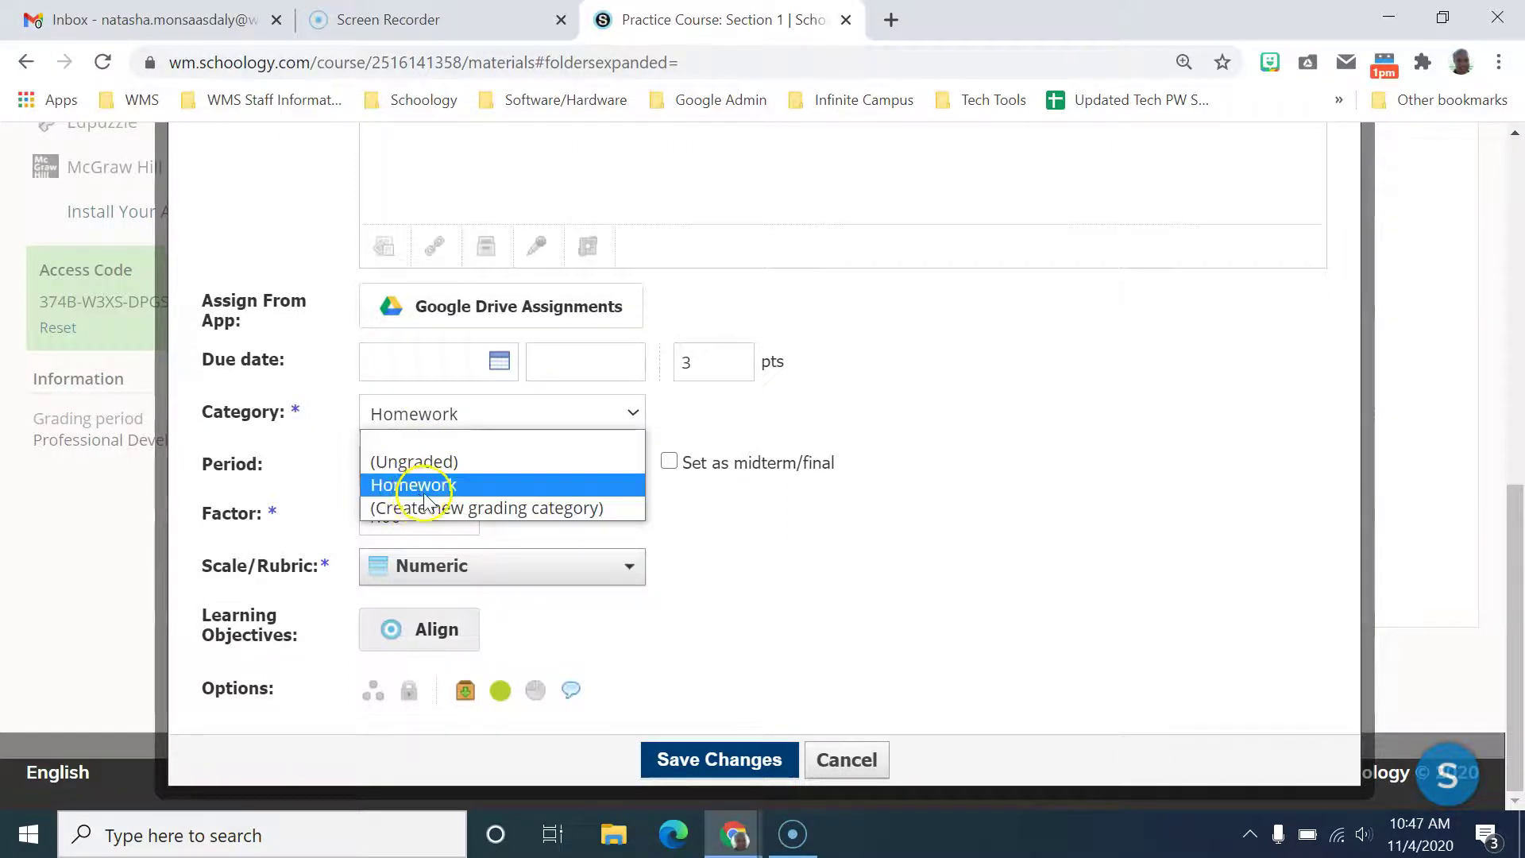
pyautogui.click(708, 554)
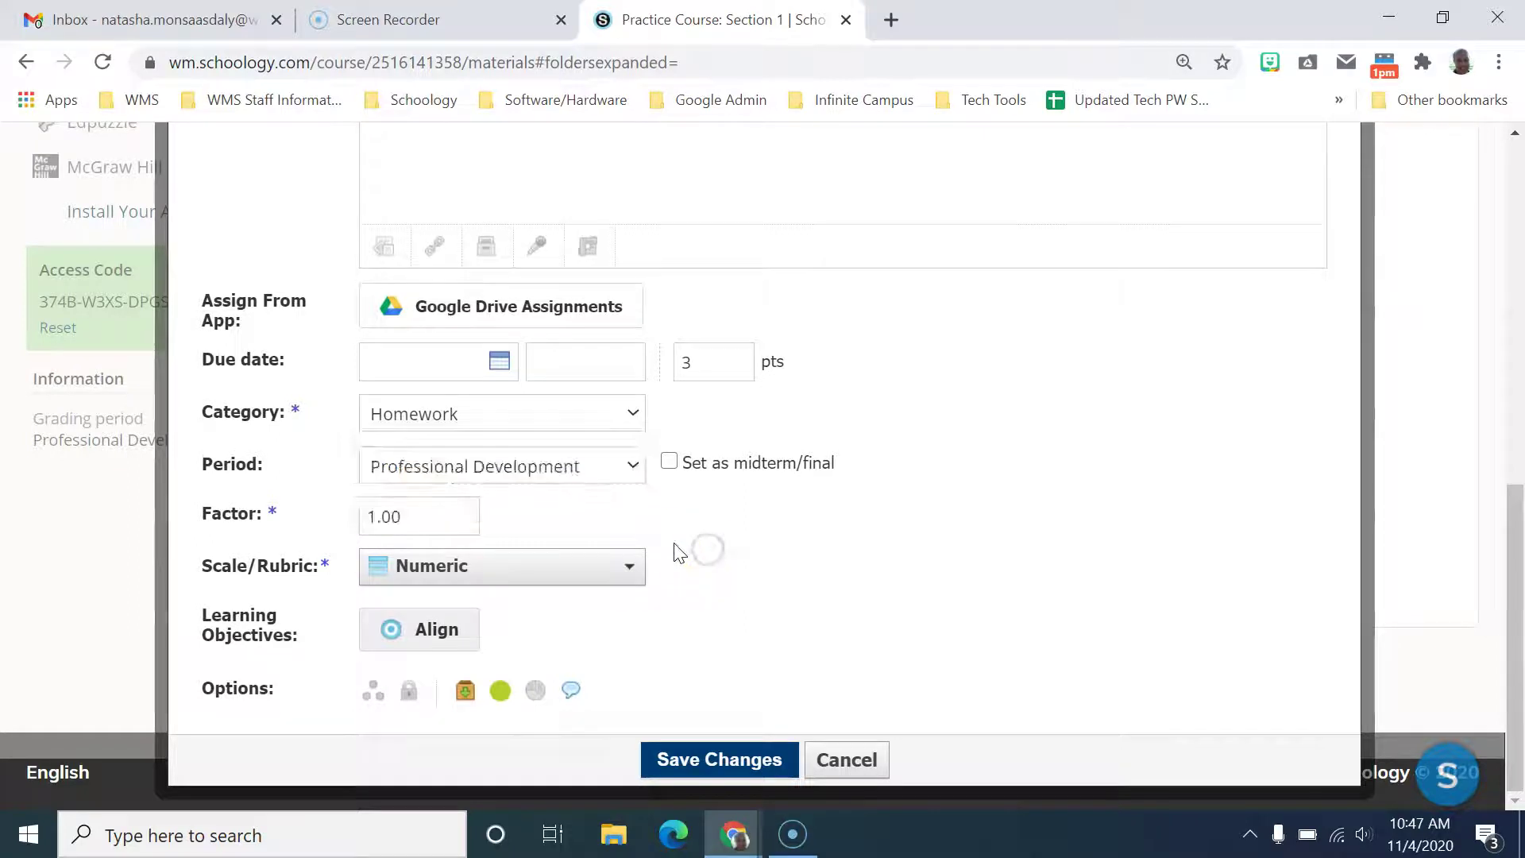
pyautogui.click(566, 581)
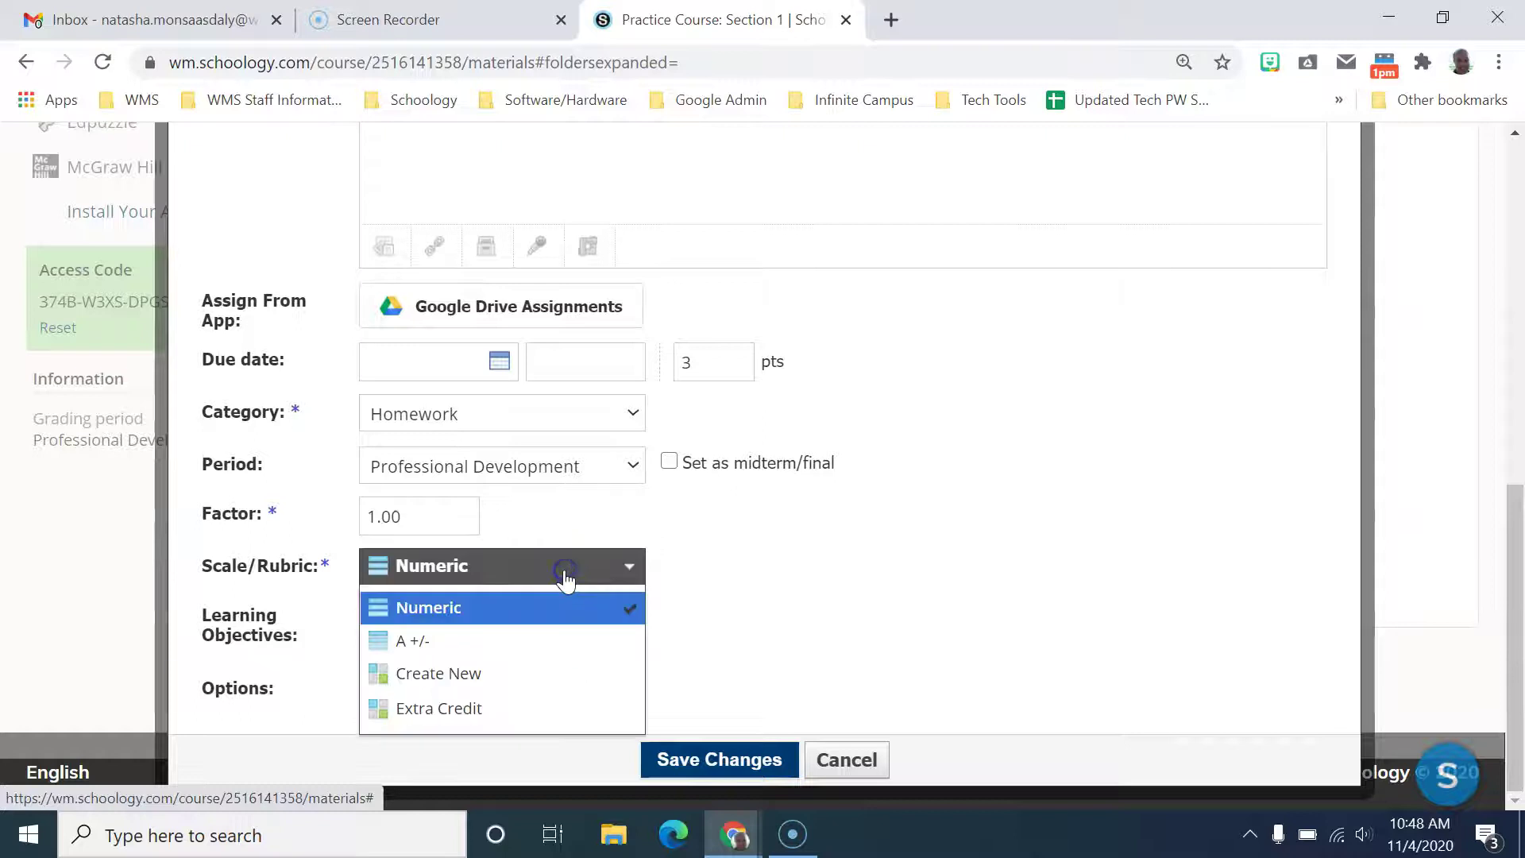
pyautogui.click(465, 693)
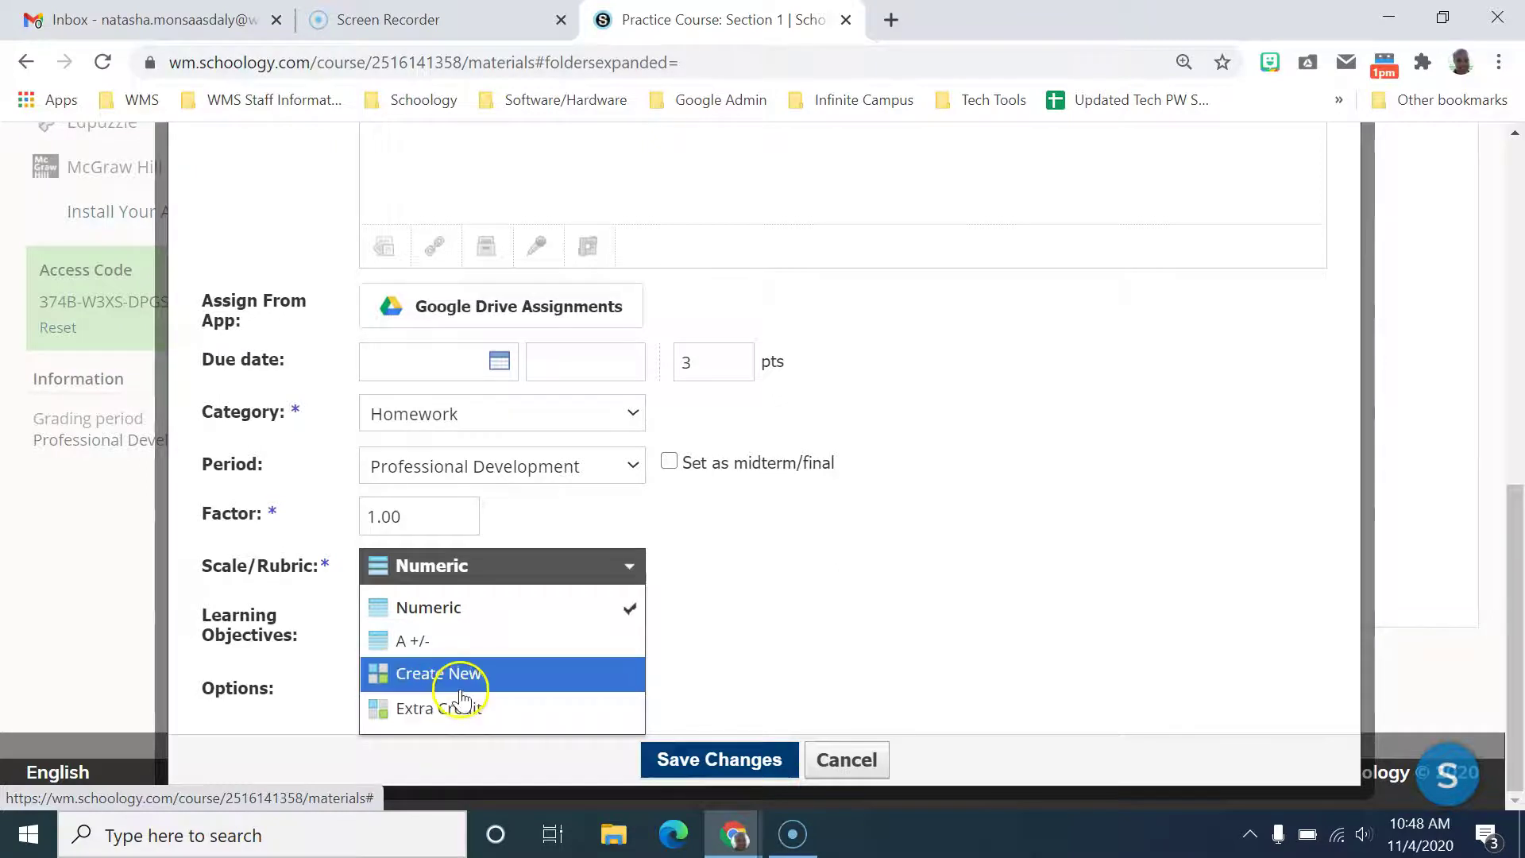
pyautogui.click(459, 715)
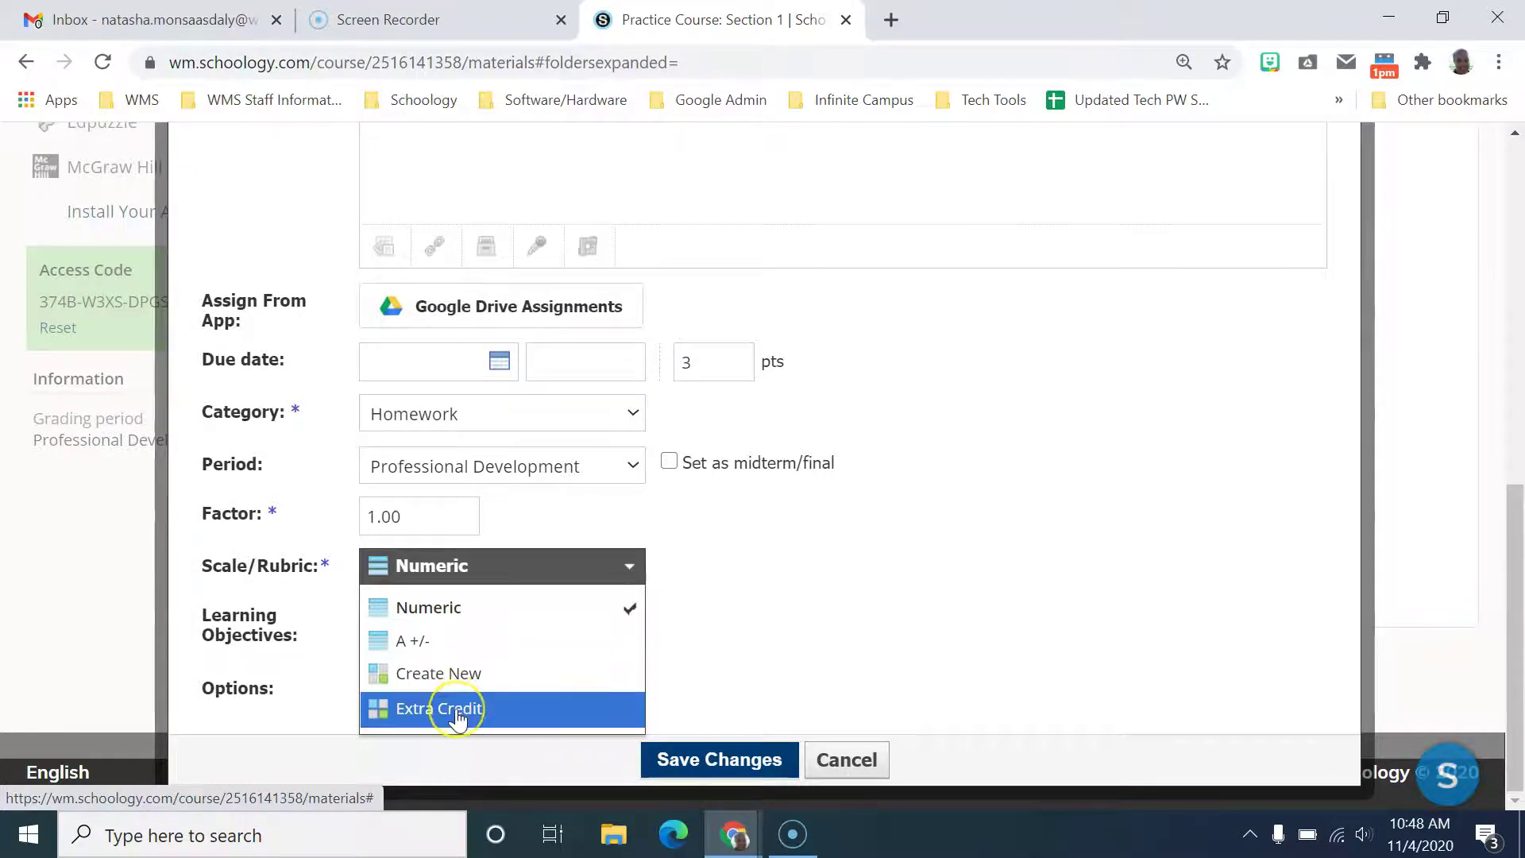
pyautogui.click(458, 709)
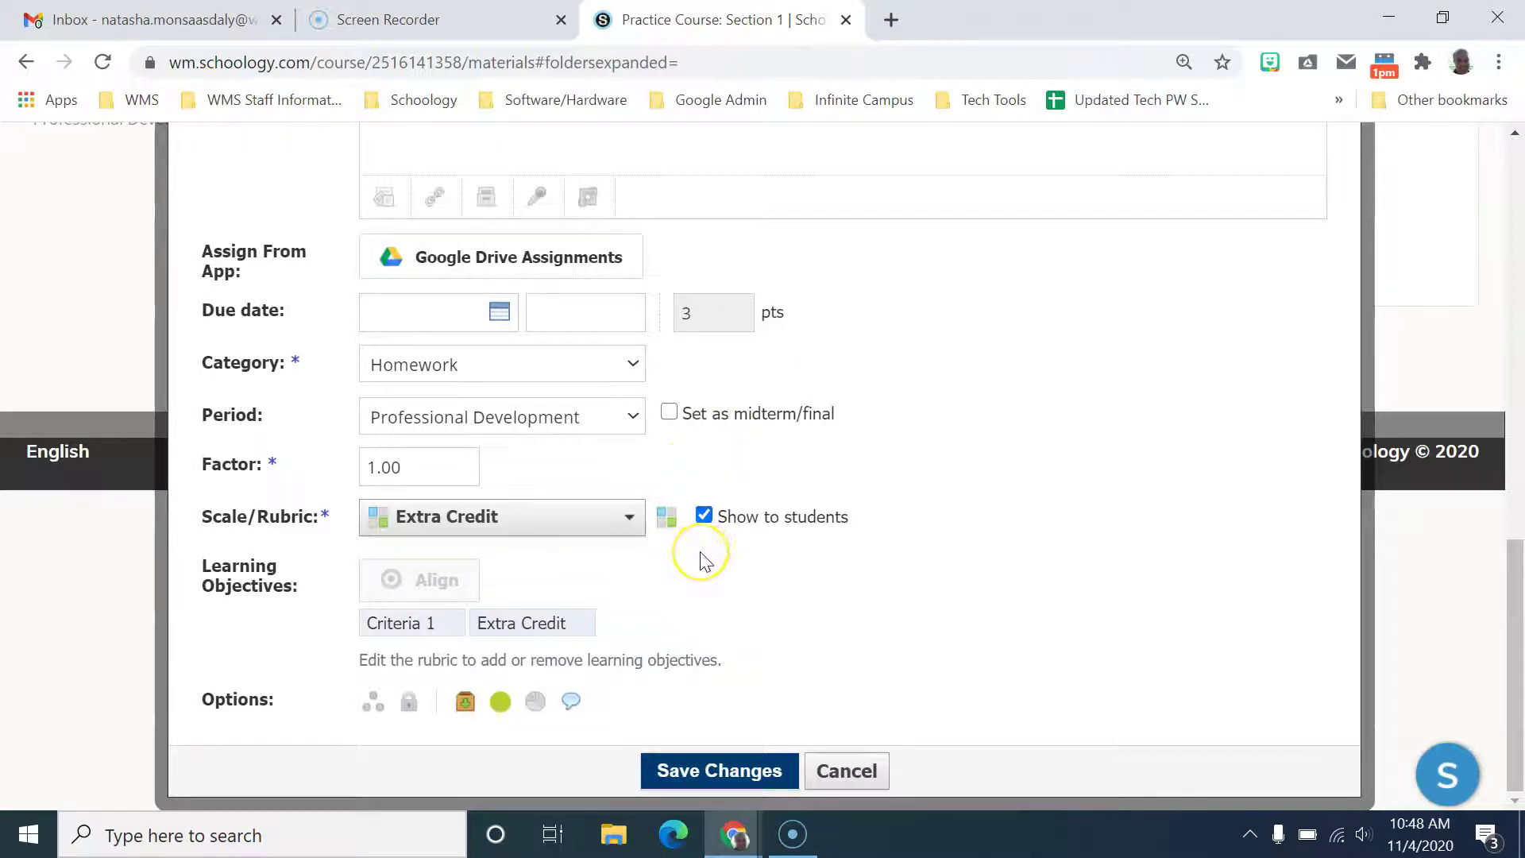
pyautogui.click(693, 769)
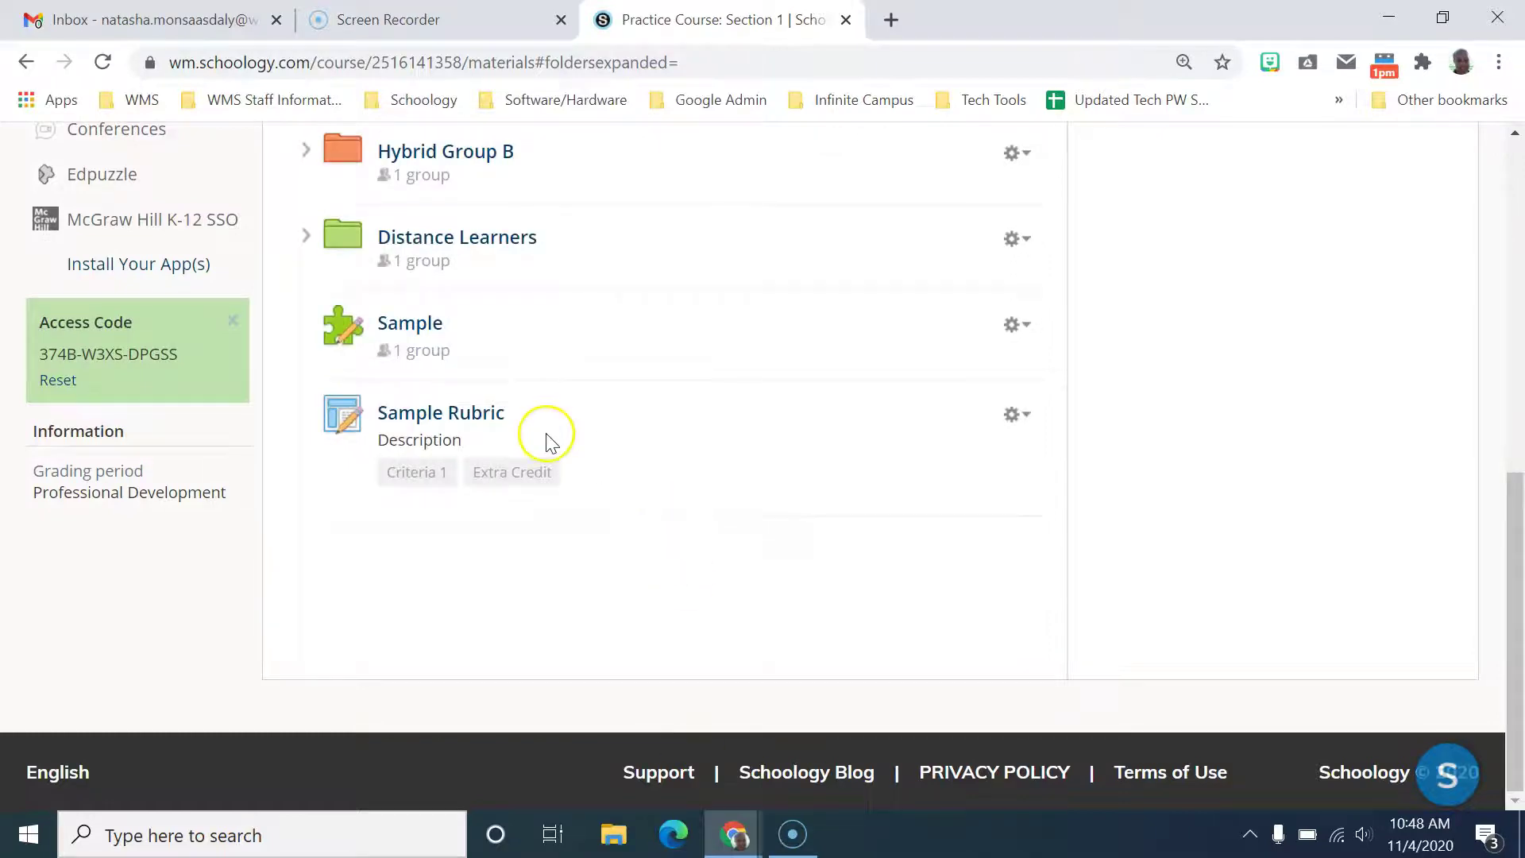
# Open the Sample Rubric assignment and examine its description and the rubric's criteria and grading scale.
pyautogui.click(500, 433)
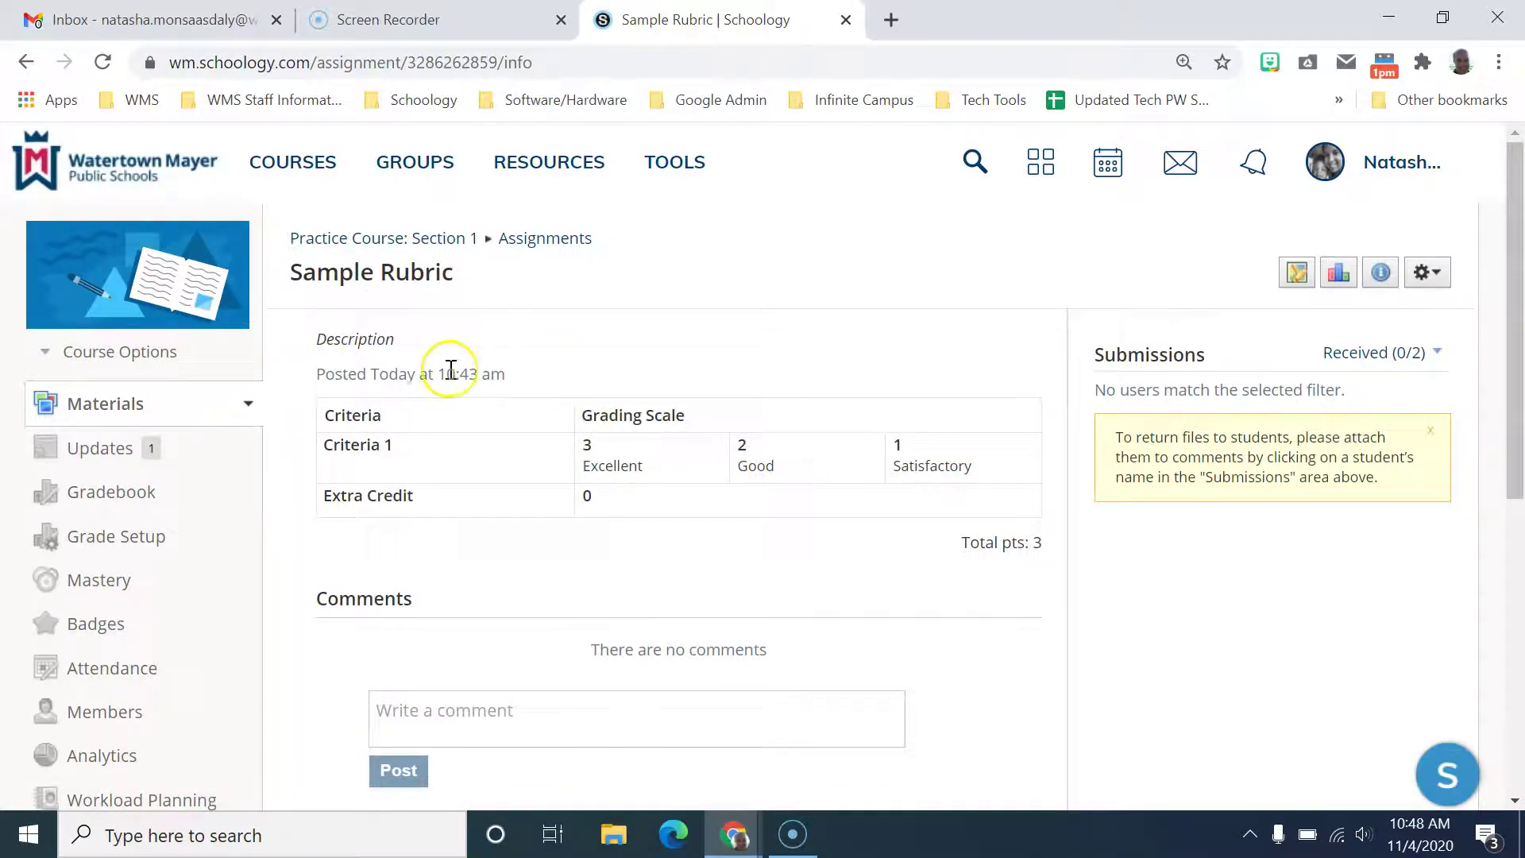
pyautogui.moveTo(326, 339); pyautogui.dragTo(630, 375)
pyautogui.click(577, 469)
pyautogui.click(688, 498)
pyautogui.scroll(-1, 688, 501)
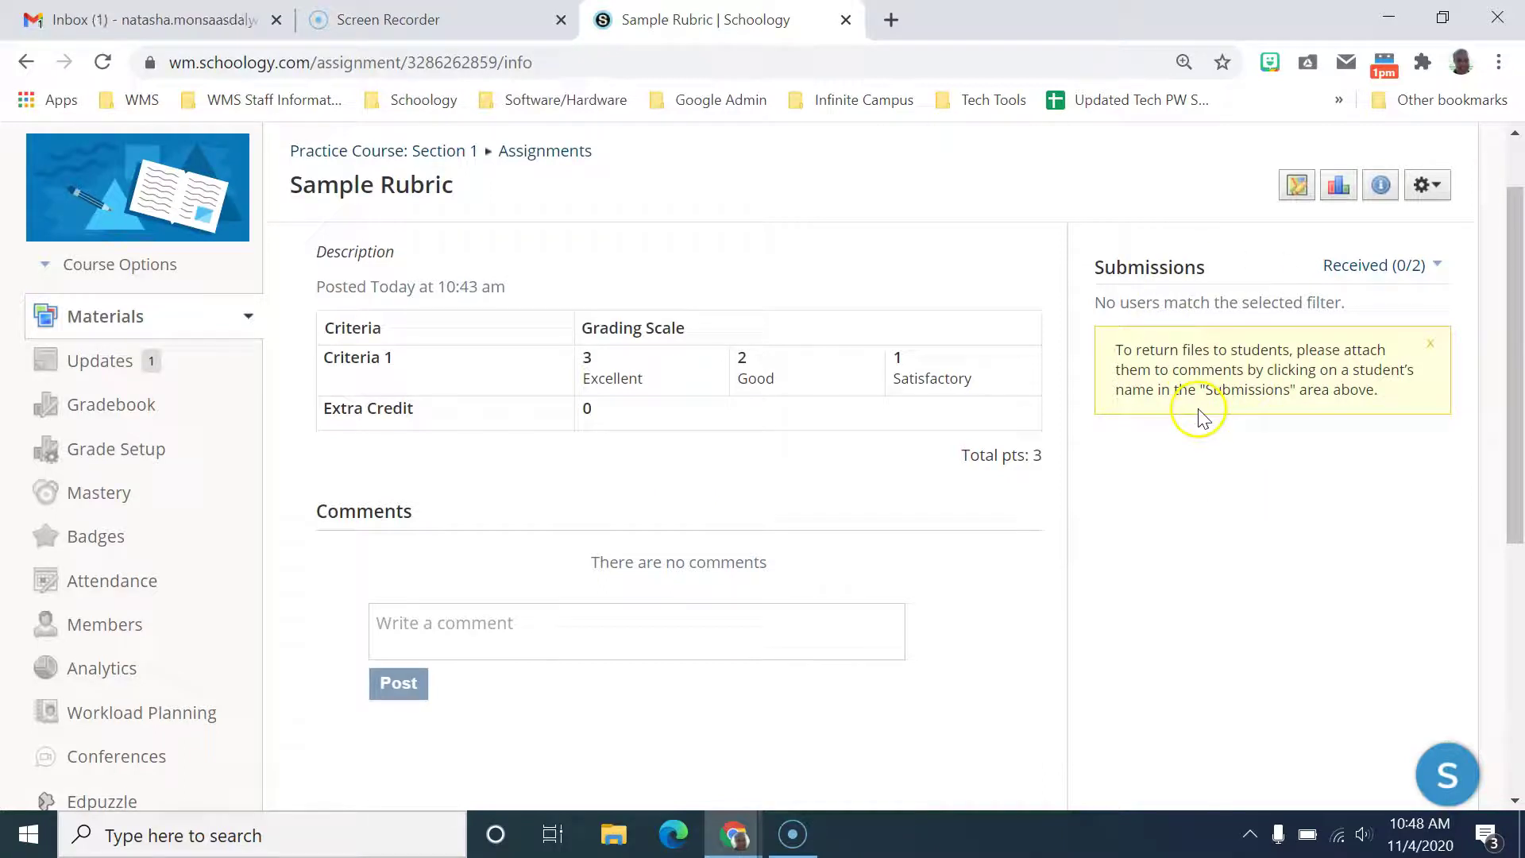
pyautogui.moveTo(531, 367); pyautogui.dragTo(586, 414)
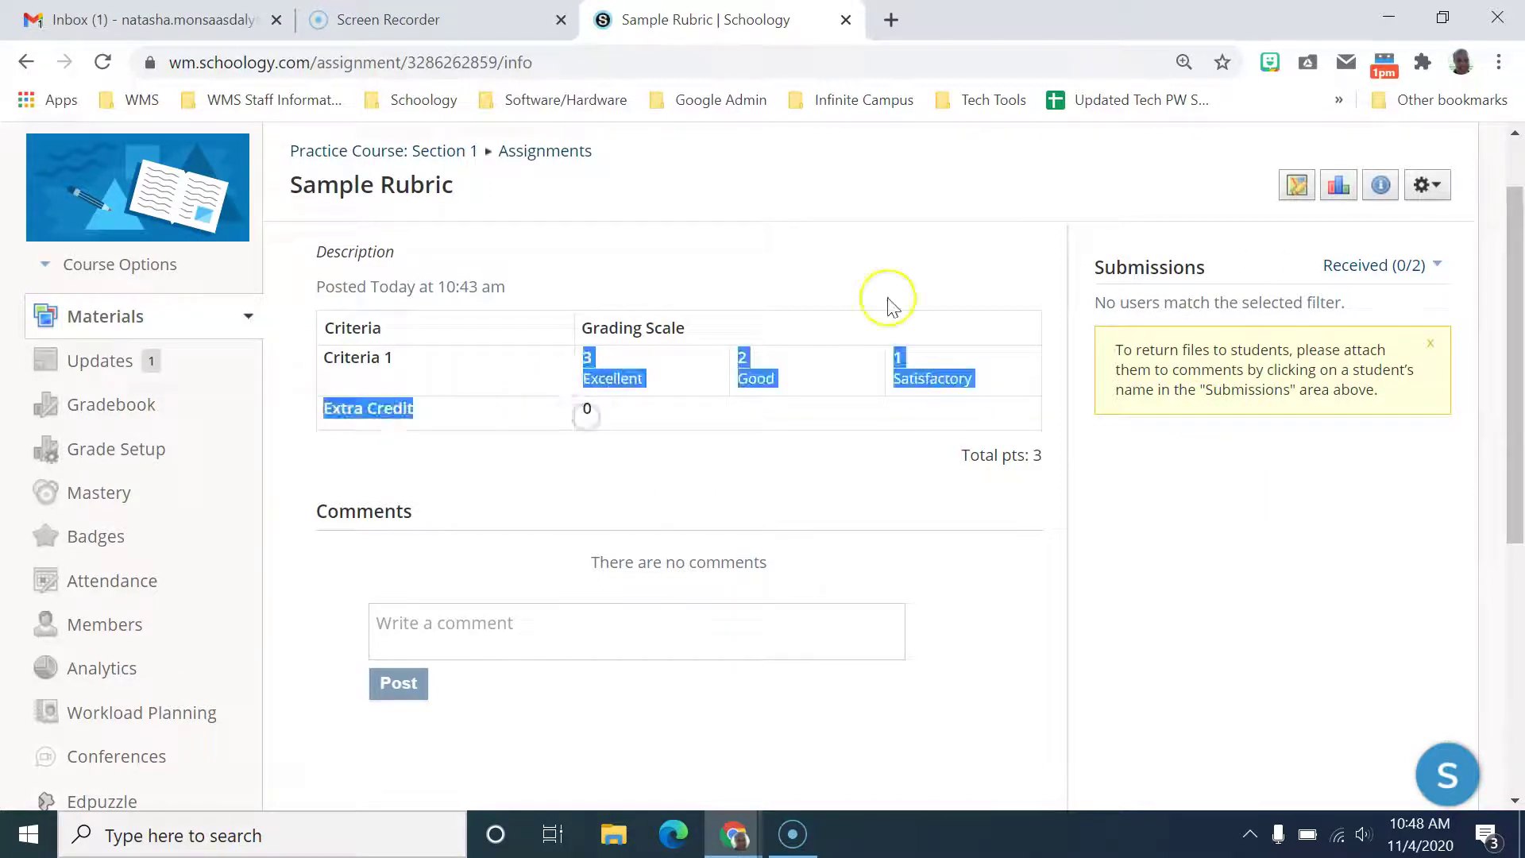
pyautogui.click(1147, 302)
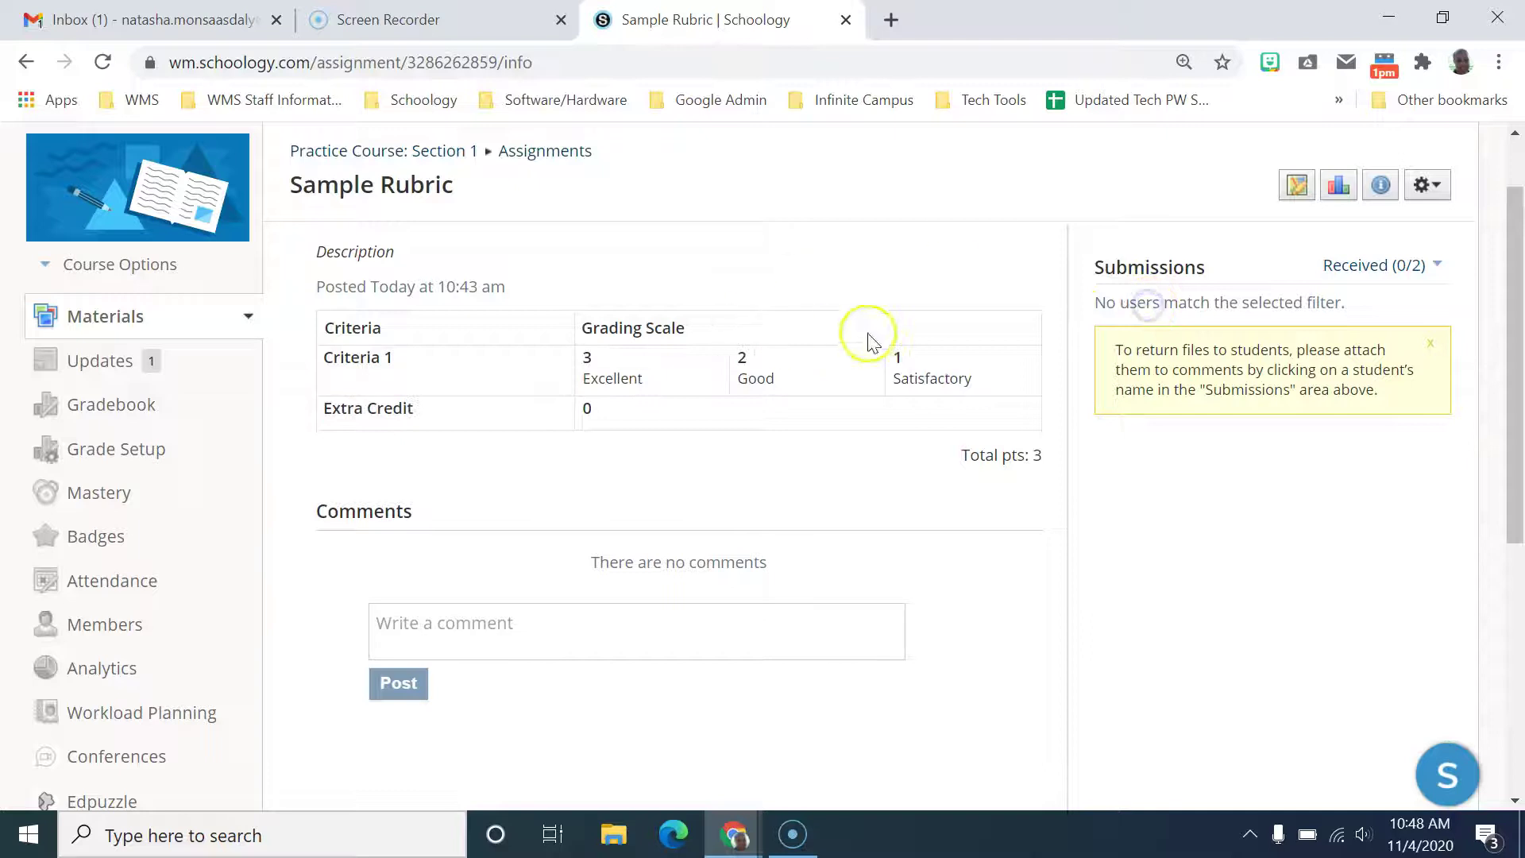
# In the gradebook, grade the test student's Sample Rubric with Good (2) for Criteria 1 and 1 Extra Credit point, and save.
pyautogui.click(106, 427)
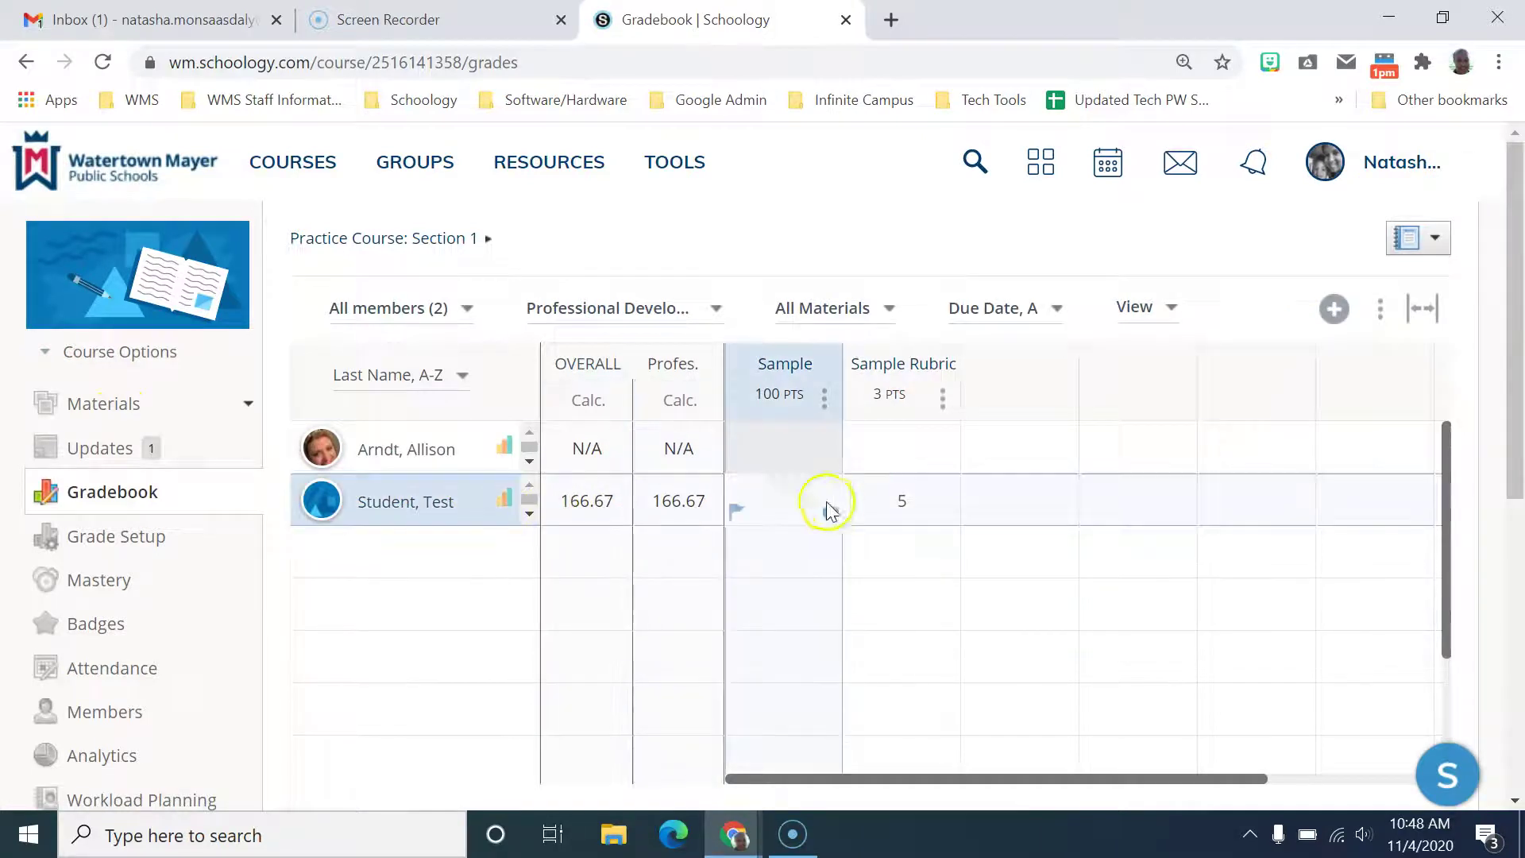
pyautogui.click(903, 499)
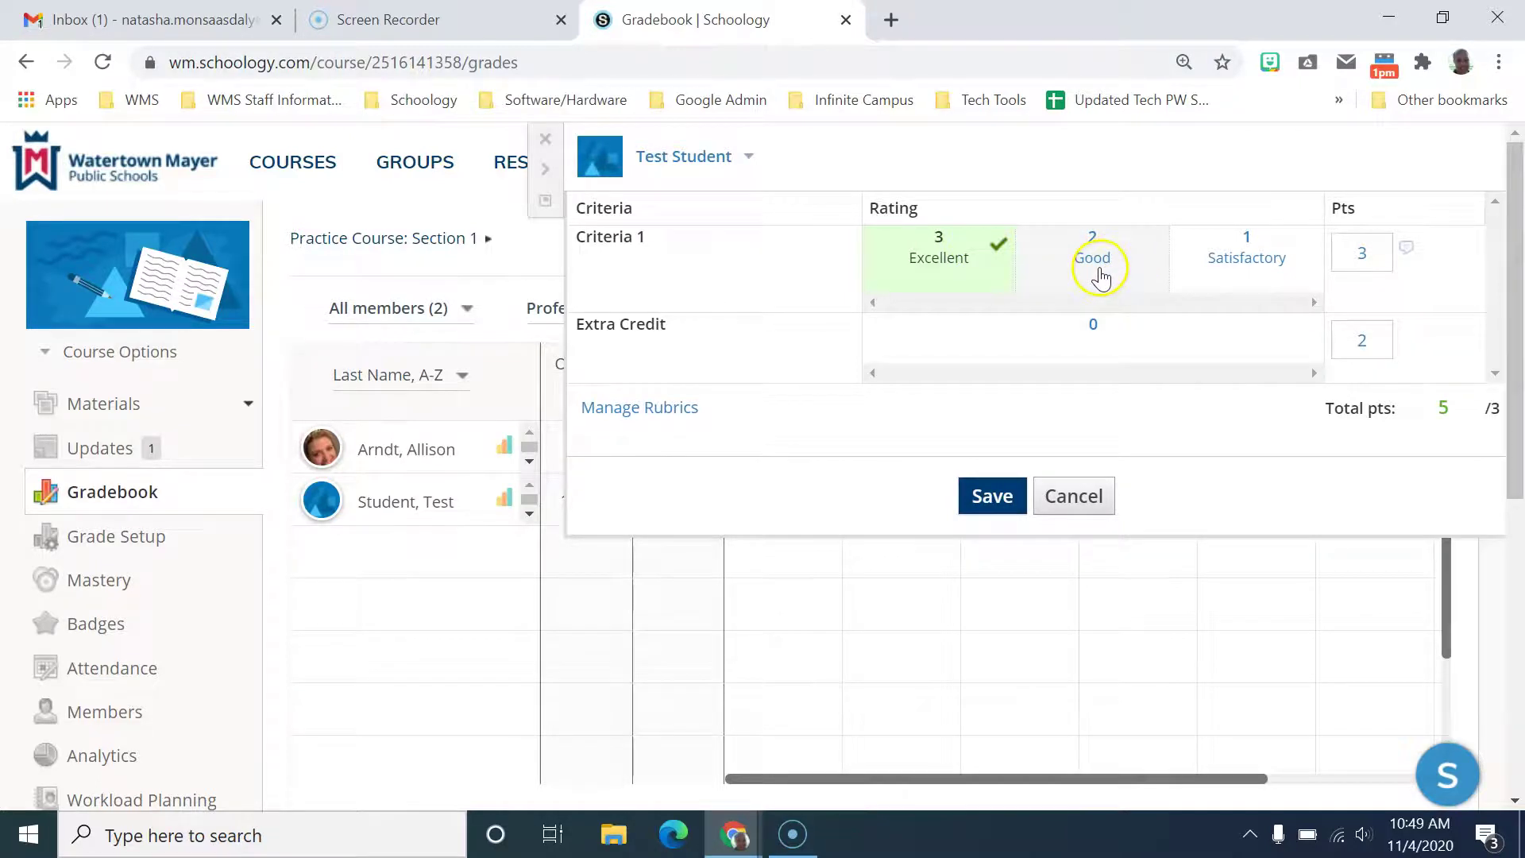
pyautogui.click(1370, 348)
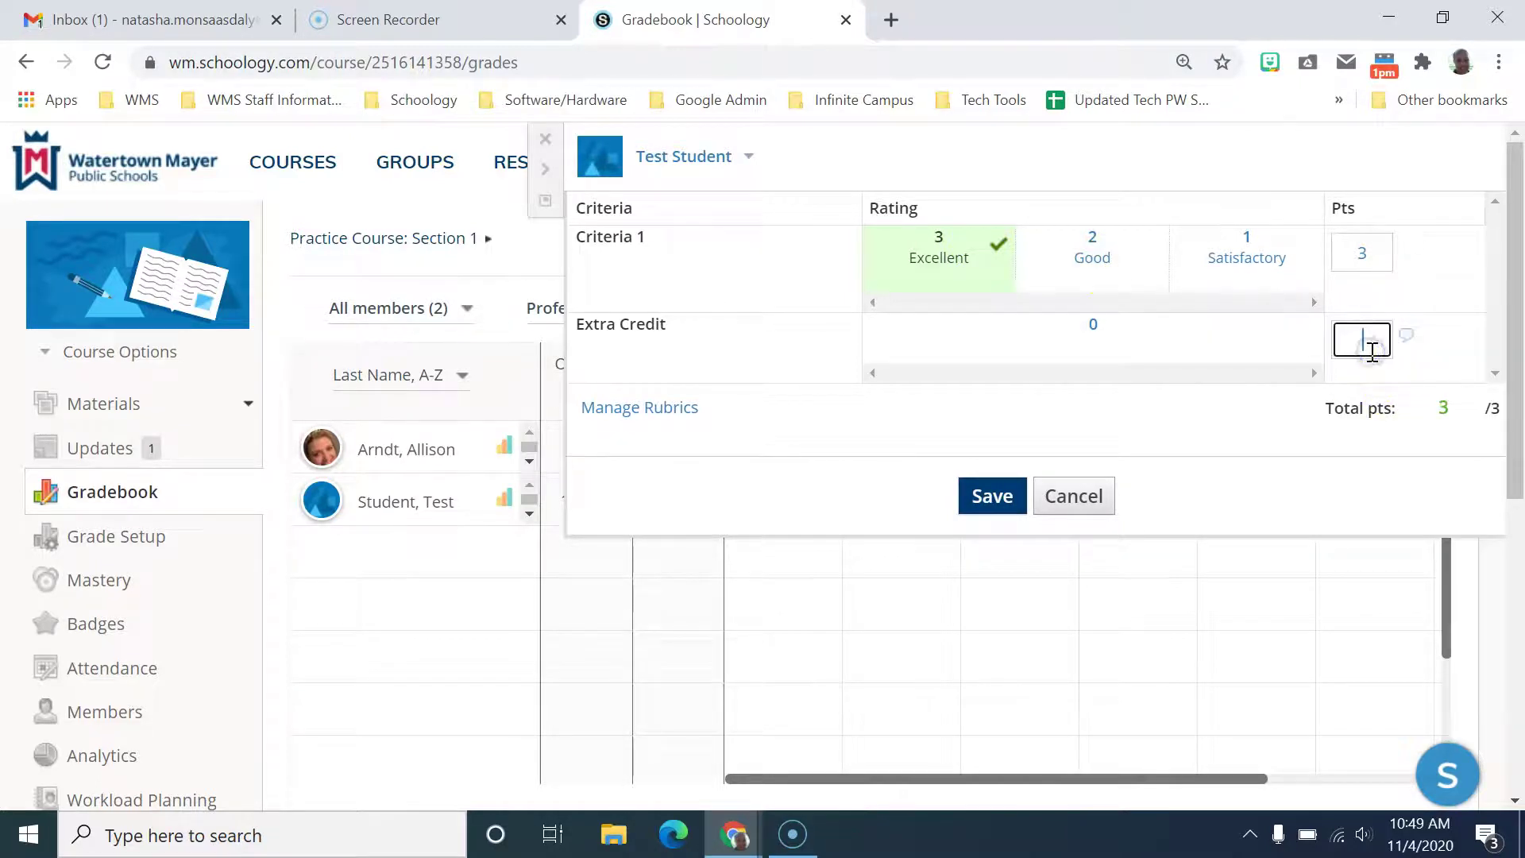
pyautogui.click(1184, 274)
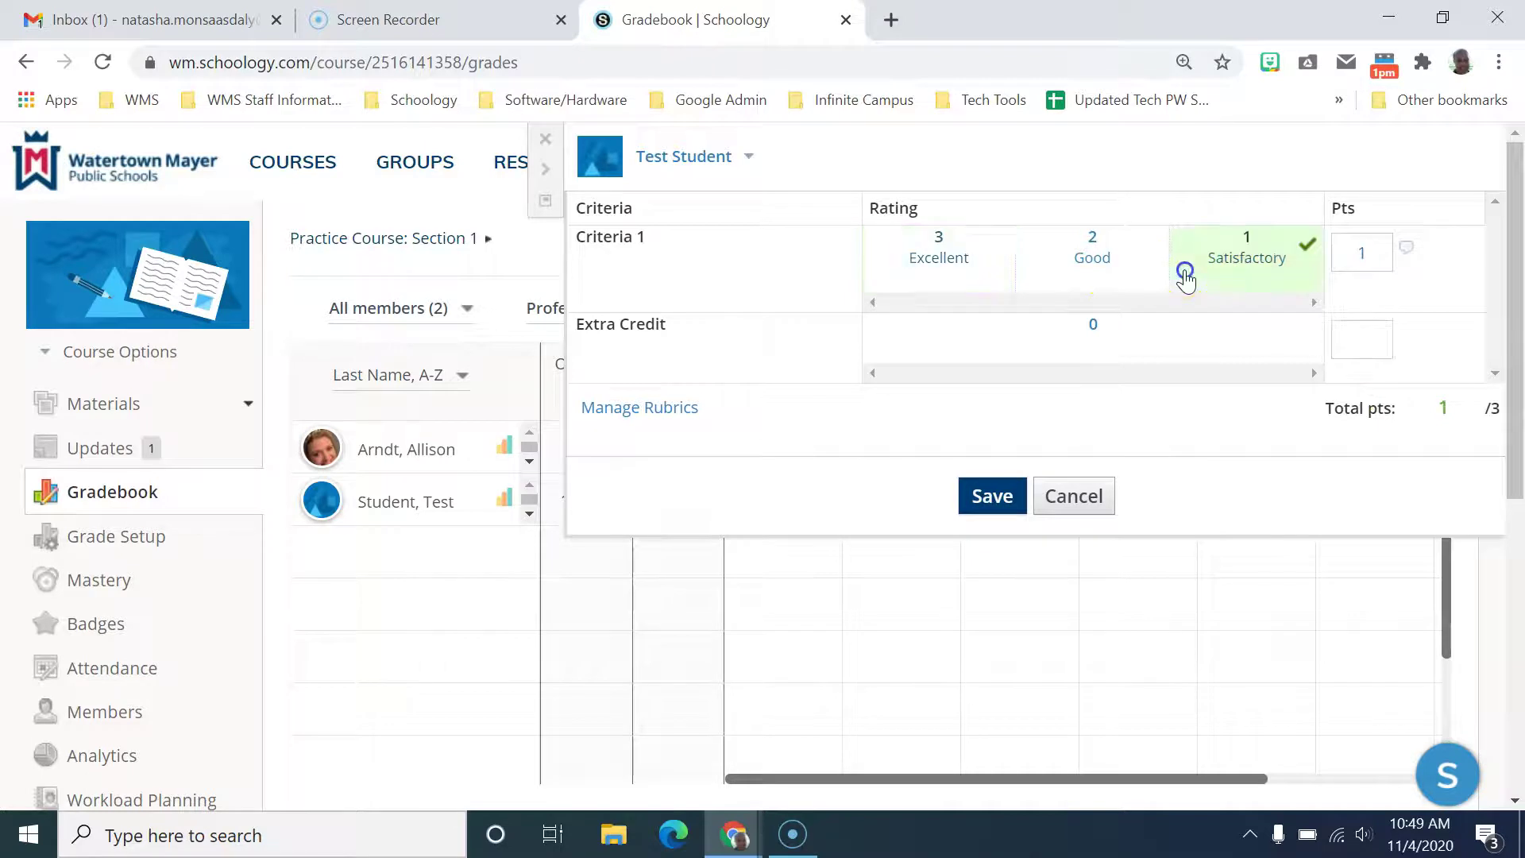
pyautogui.click(1067, 275)
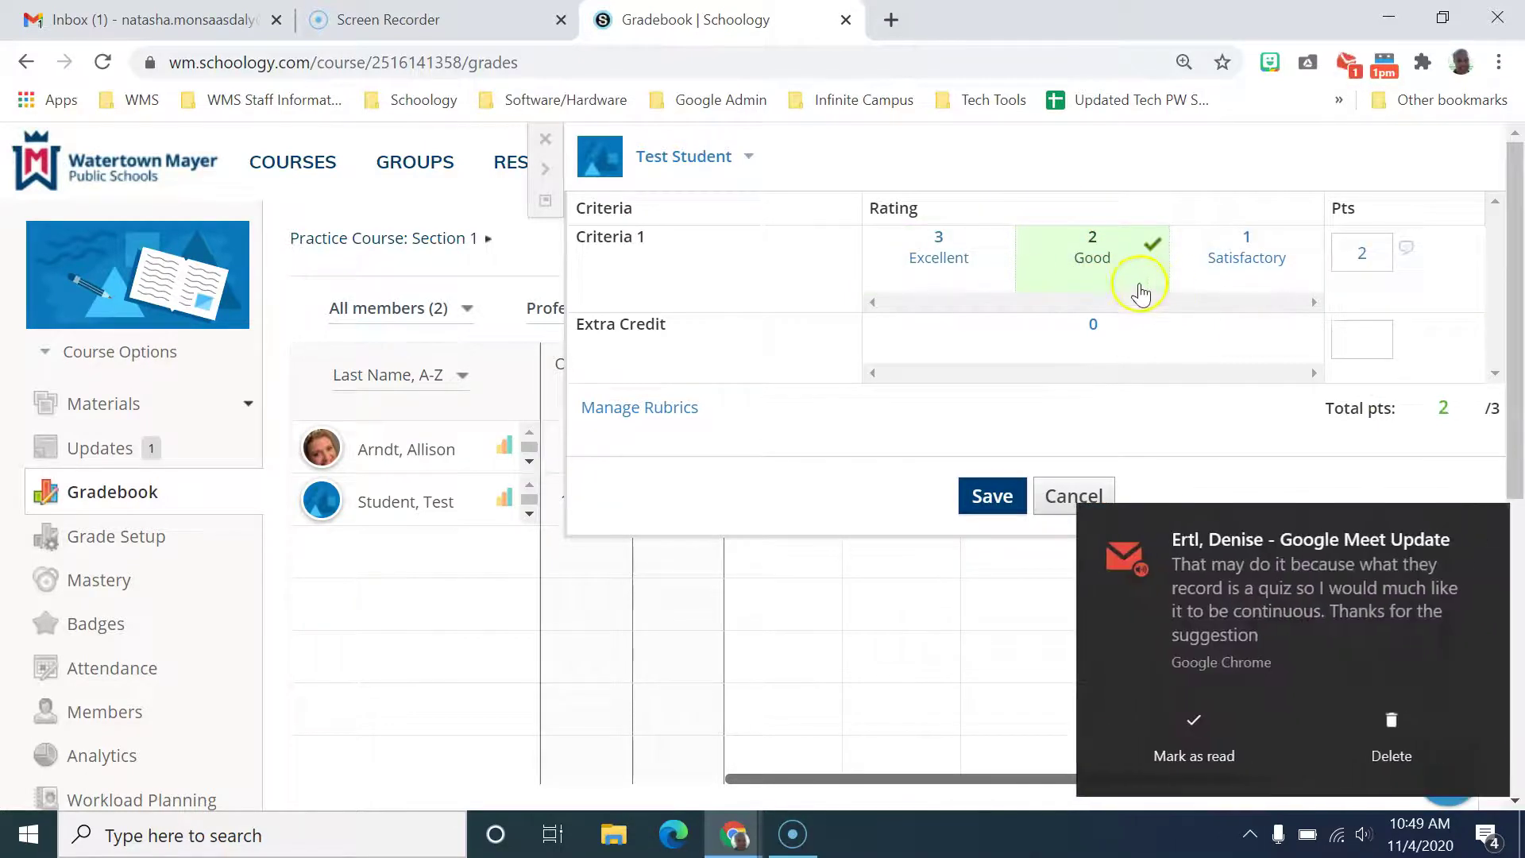
pyautogui.click(1487, 530)
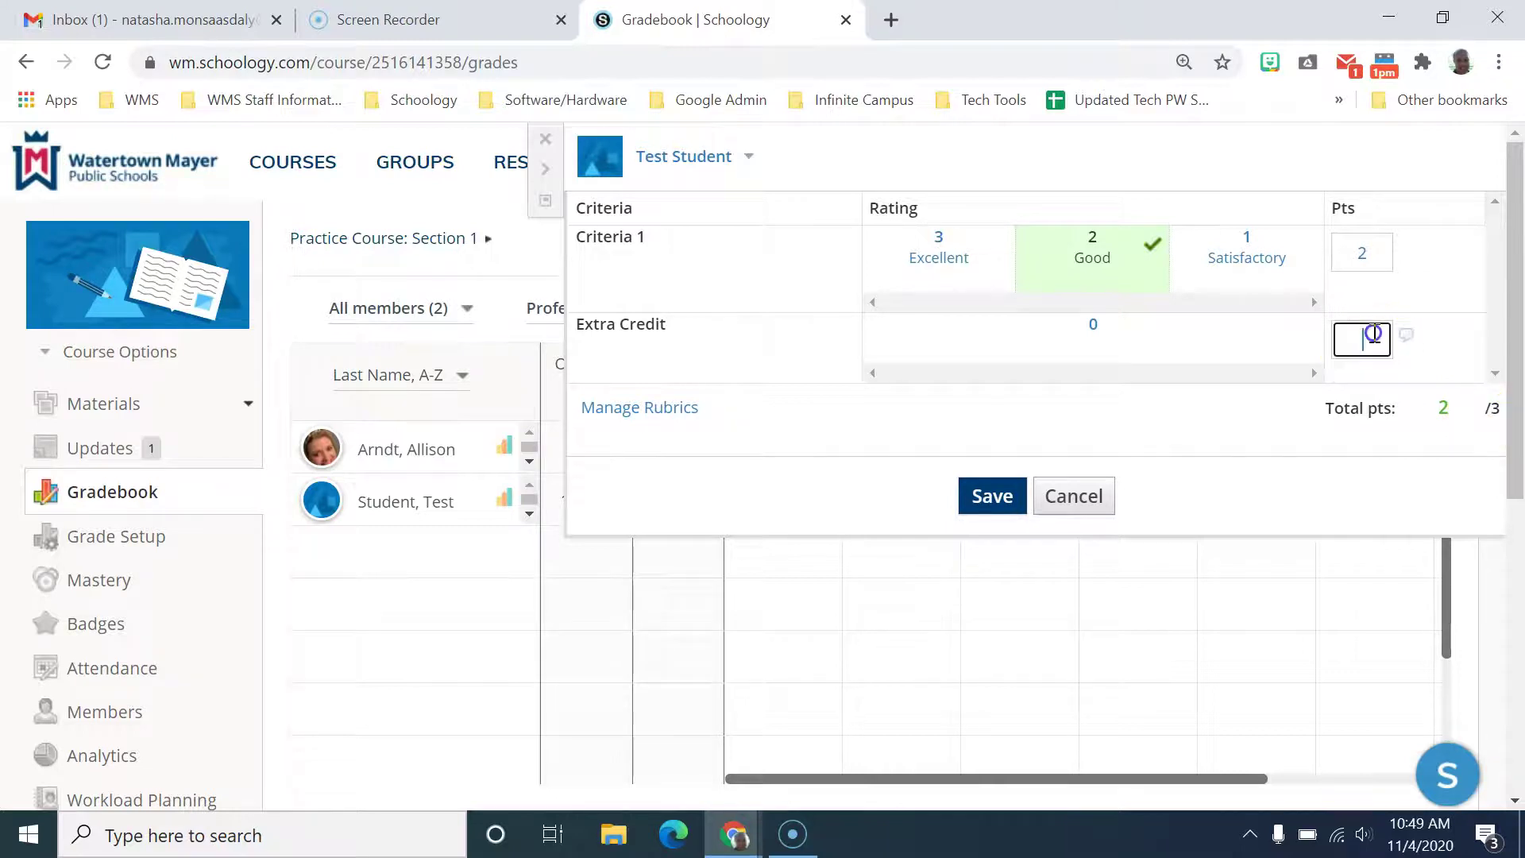
pyautogui.click(1376, 431)
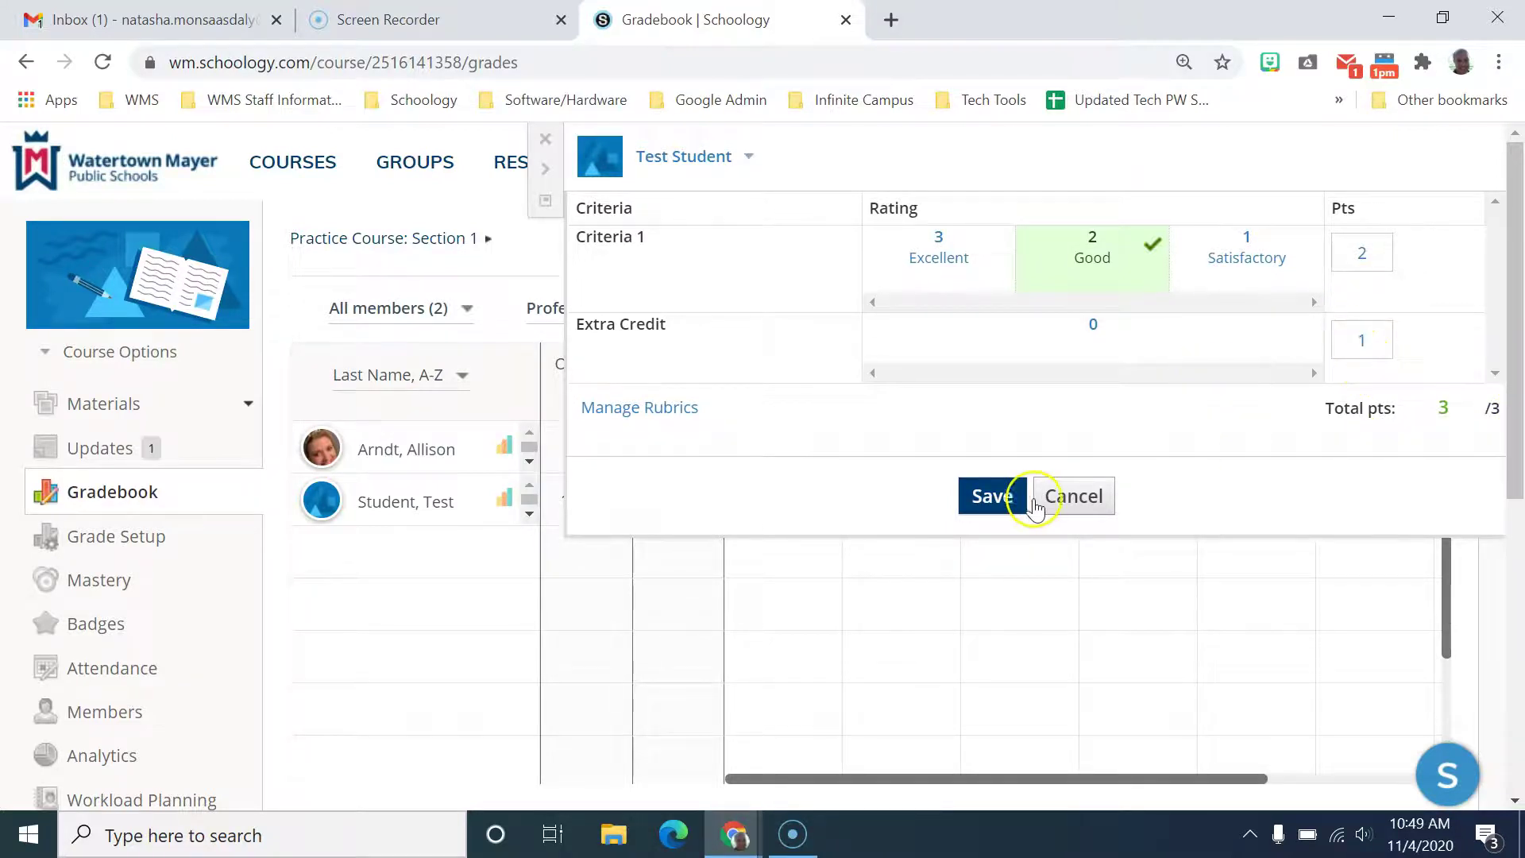
pyautogui.click(991, 500)
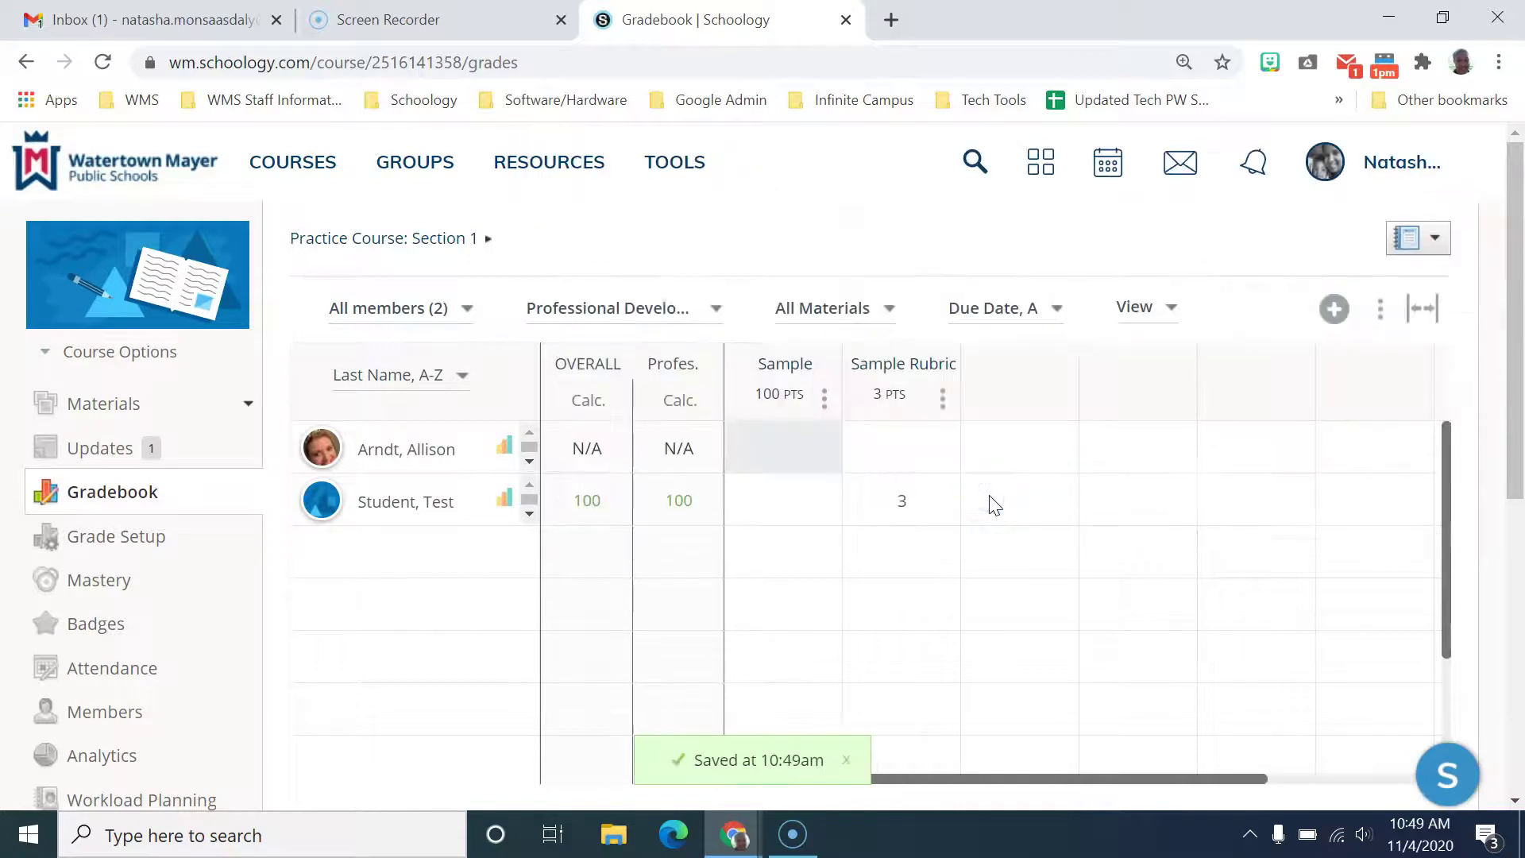
# Reopen the test student's Sample Rubric grade, set the Extra Credit points to 2 and save.
pyautogui.click(904, 520)
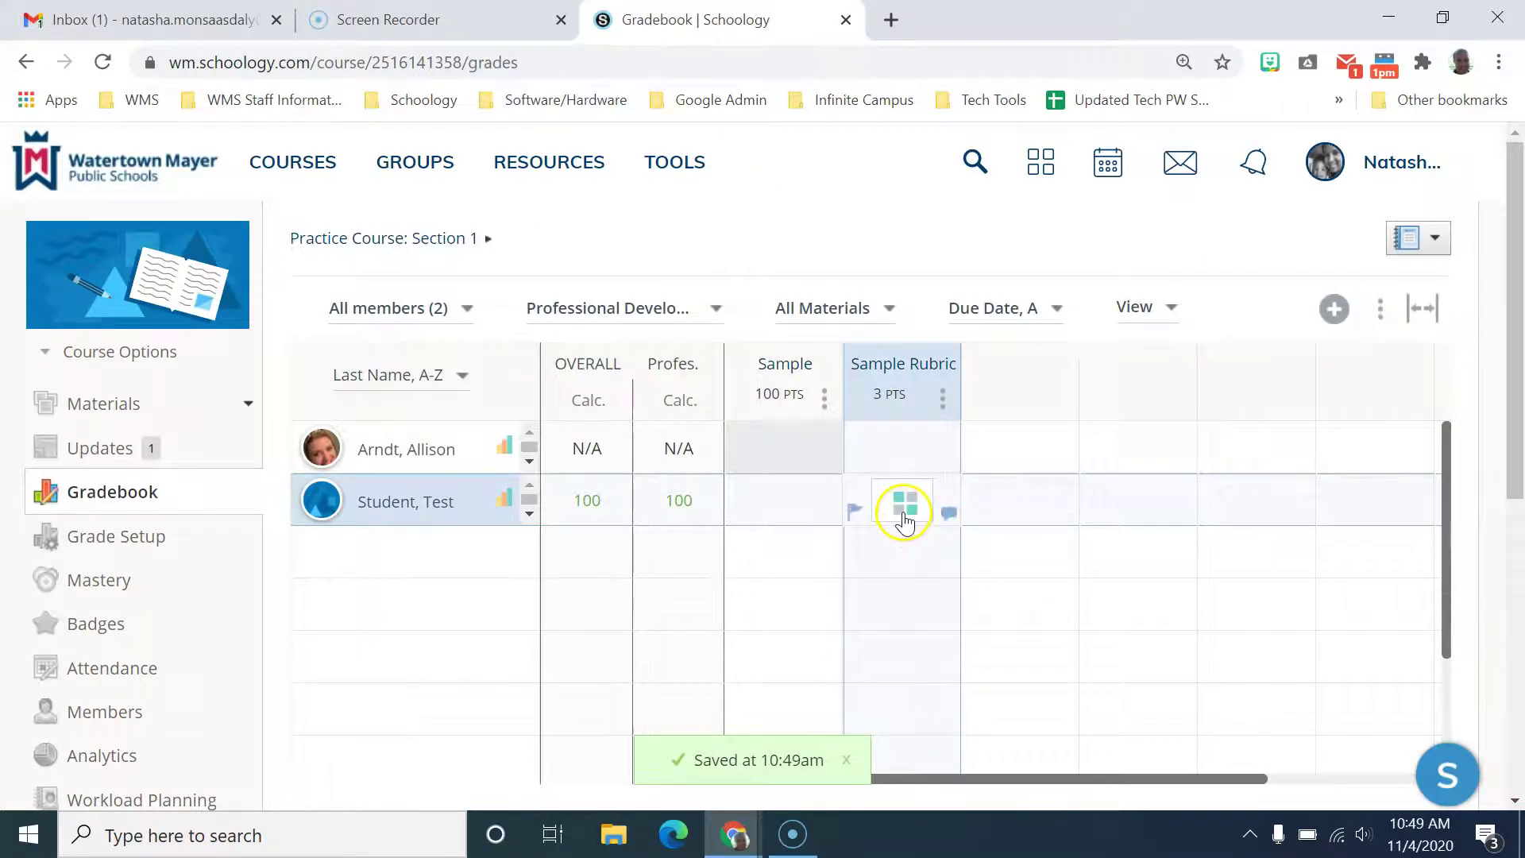
pyautogui.click(904, 521)
pyautogui.click(1372, 344)
pyautogui.moveTo(1373, 344); pyautogui.dragTo(1321, 347)
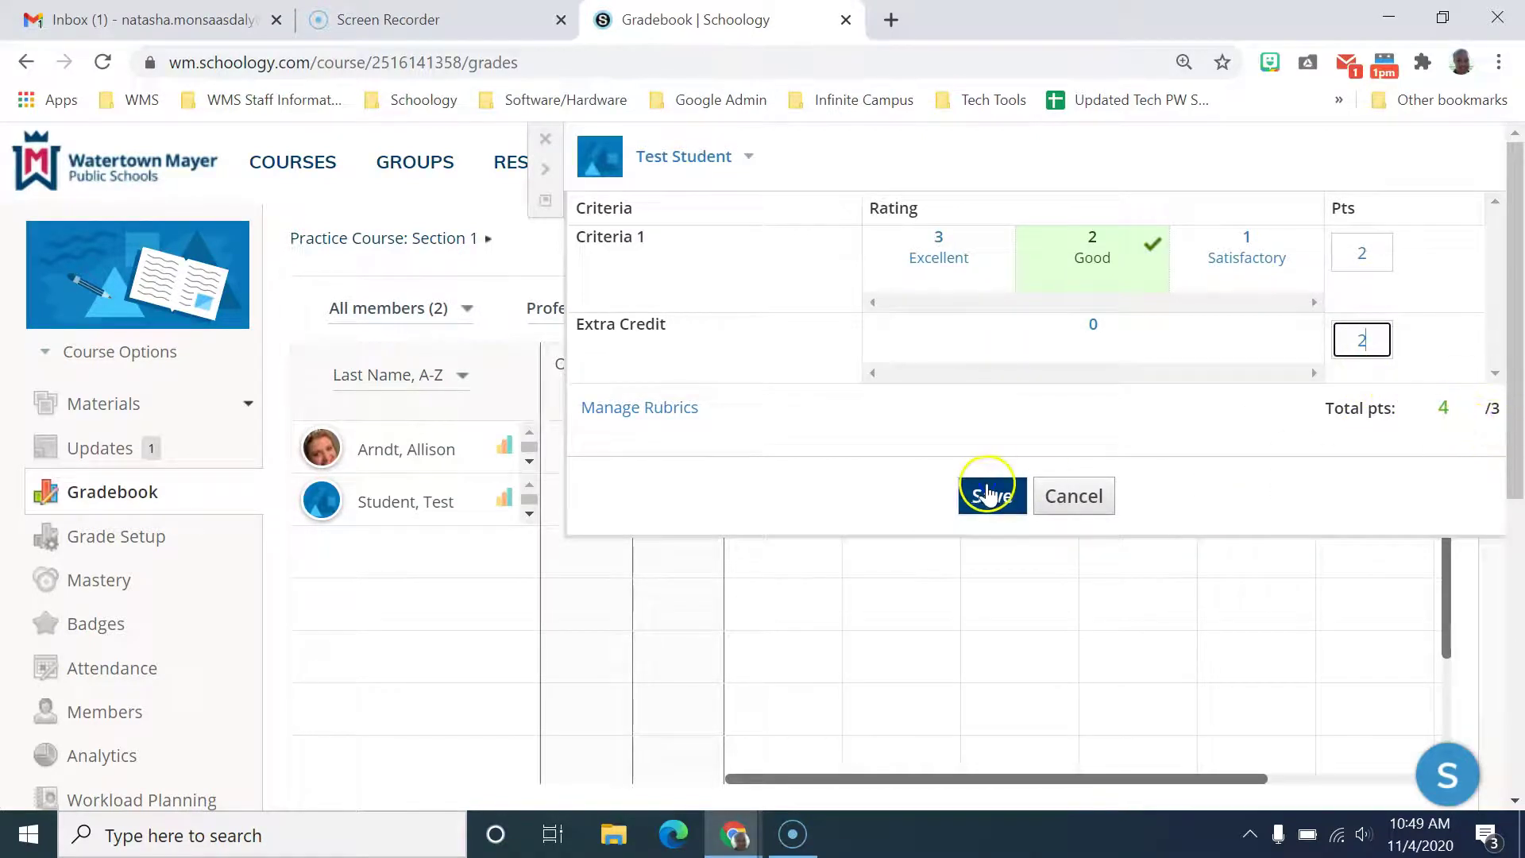
pyautogui.click(990, 494)
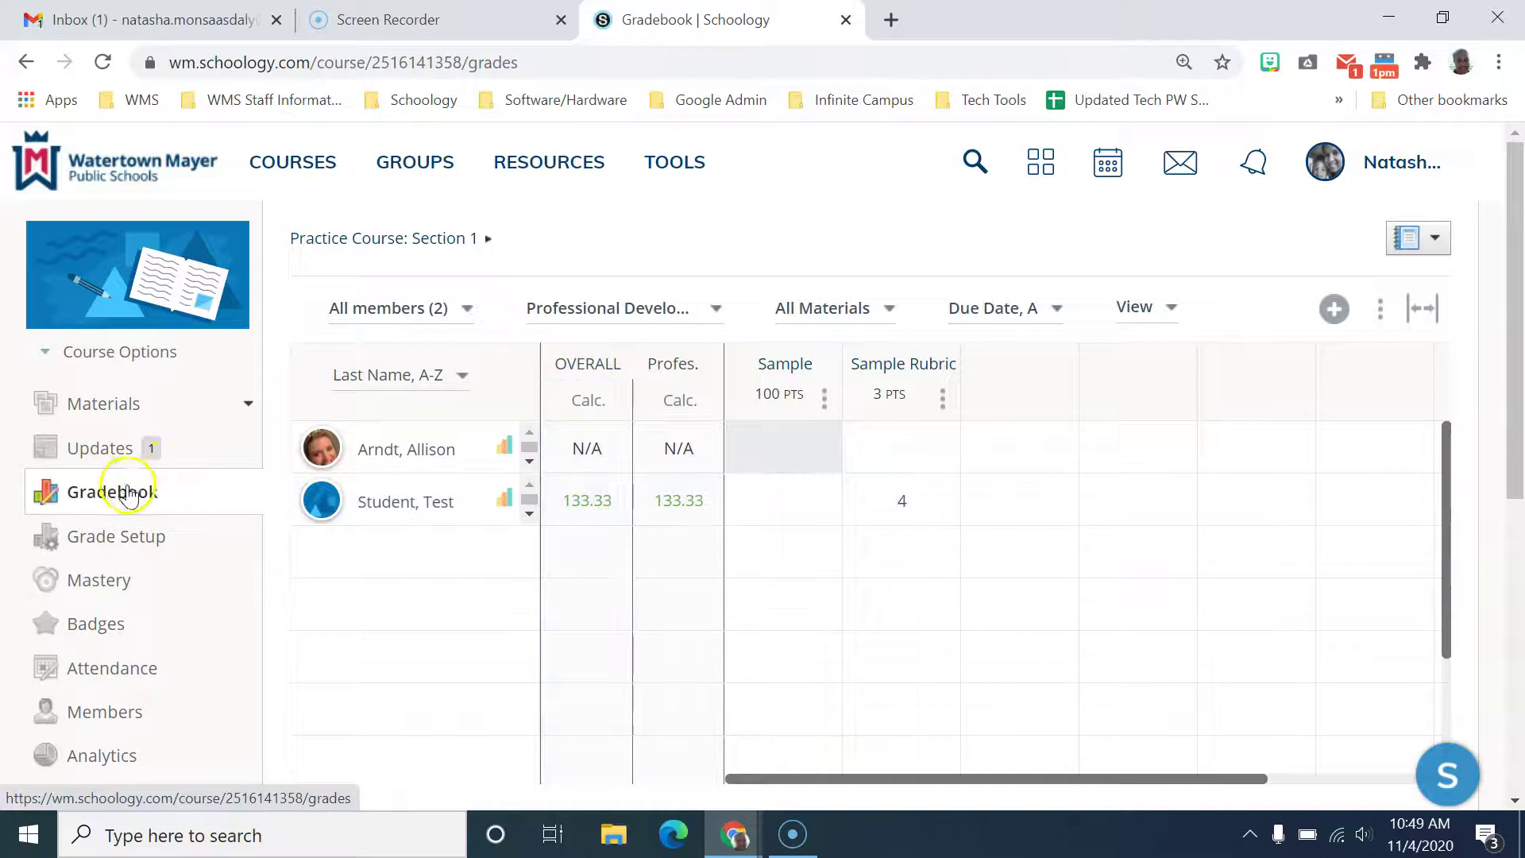
# In the grade setup, create a rubric named Another Rubric with one criterion titled Title on the default four-level grading scale.
pyautogui.click(114, 536)
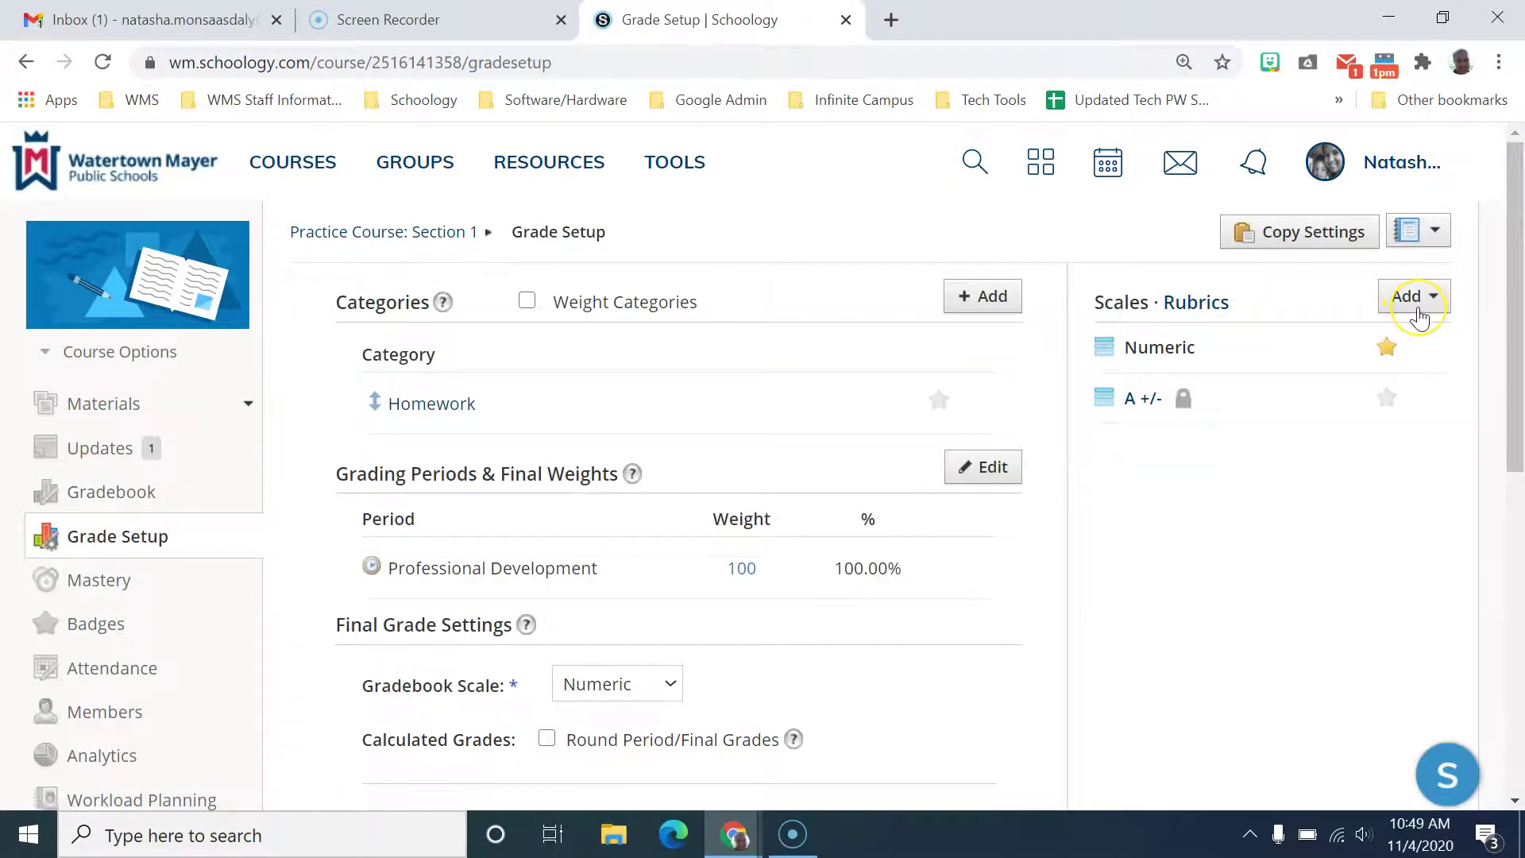
pyautogui.click(1418, 311)
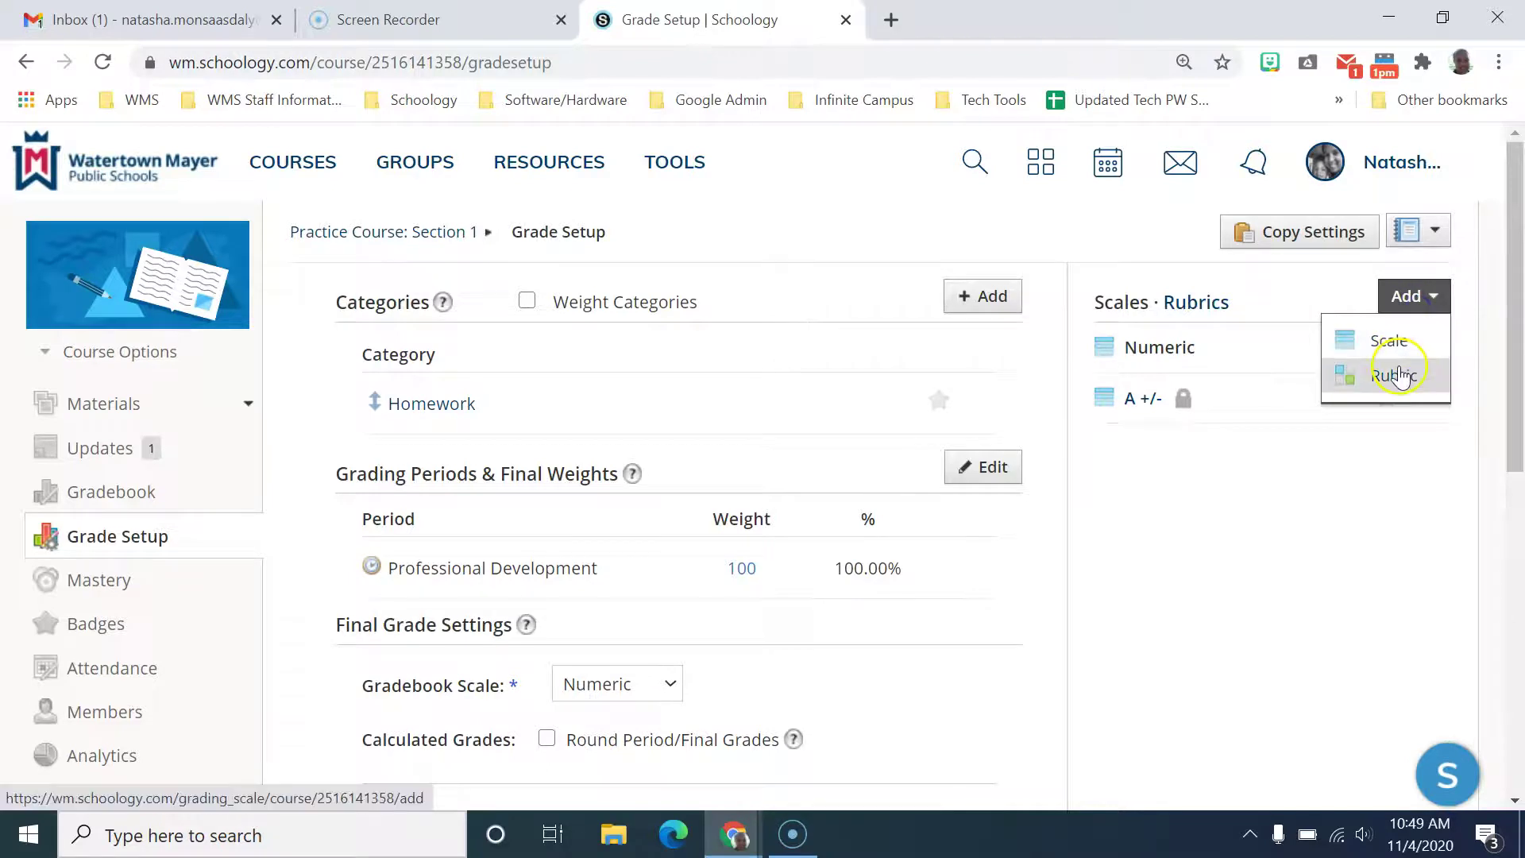
pyautogui.click(1396, 374)
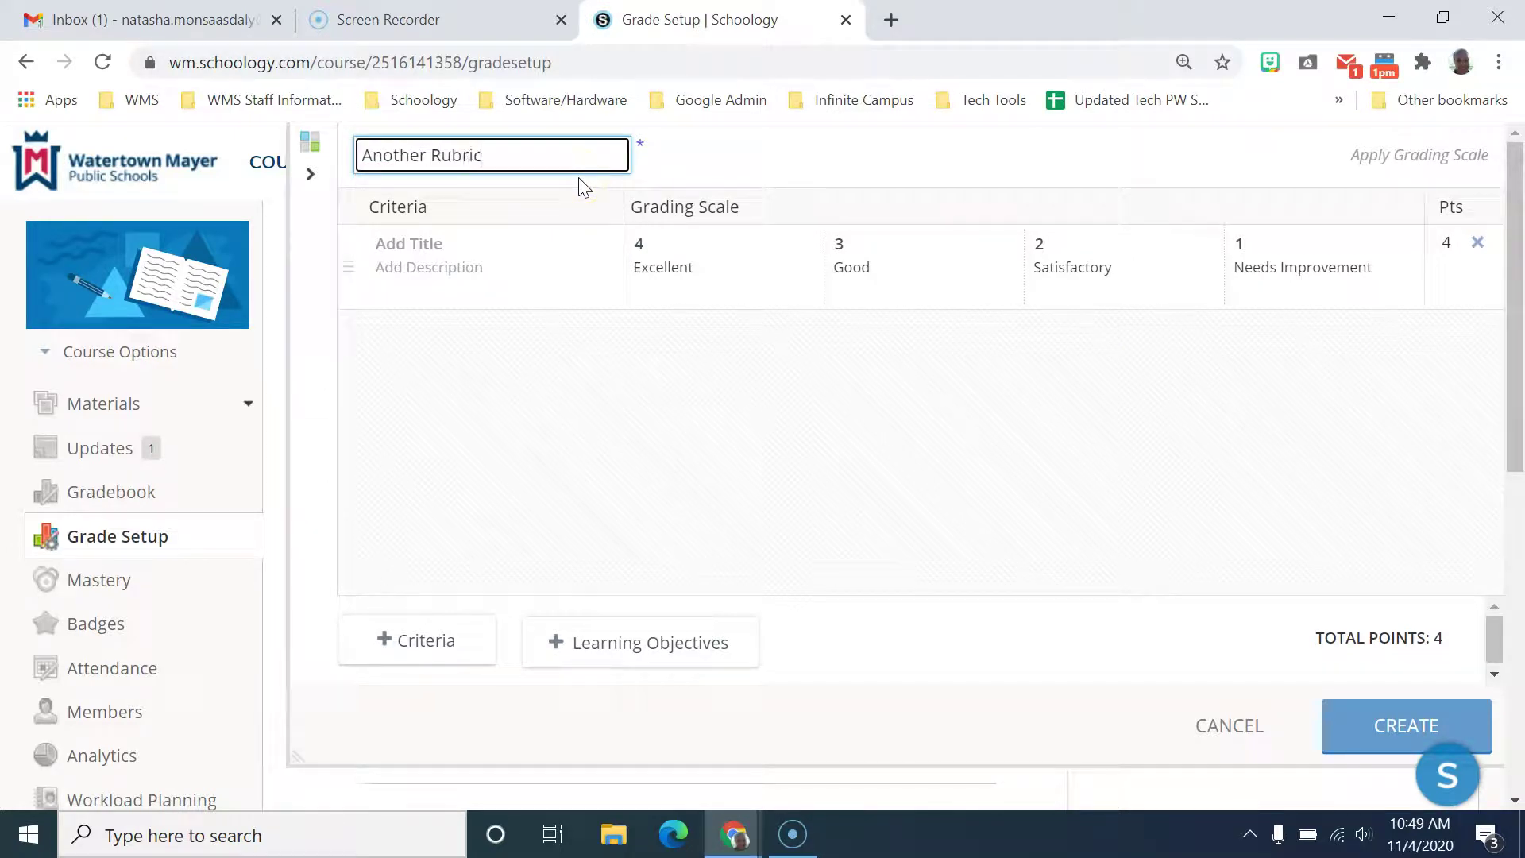
pyautogui.write('Another Rubric')
pyautogui.click(1403, 725)
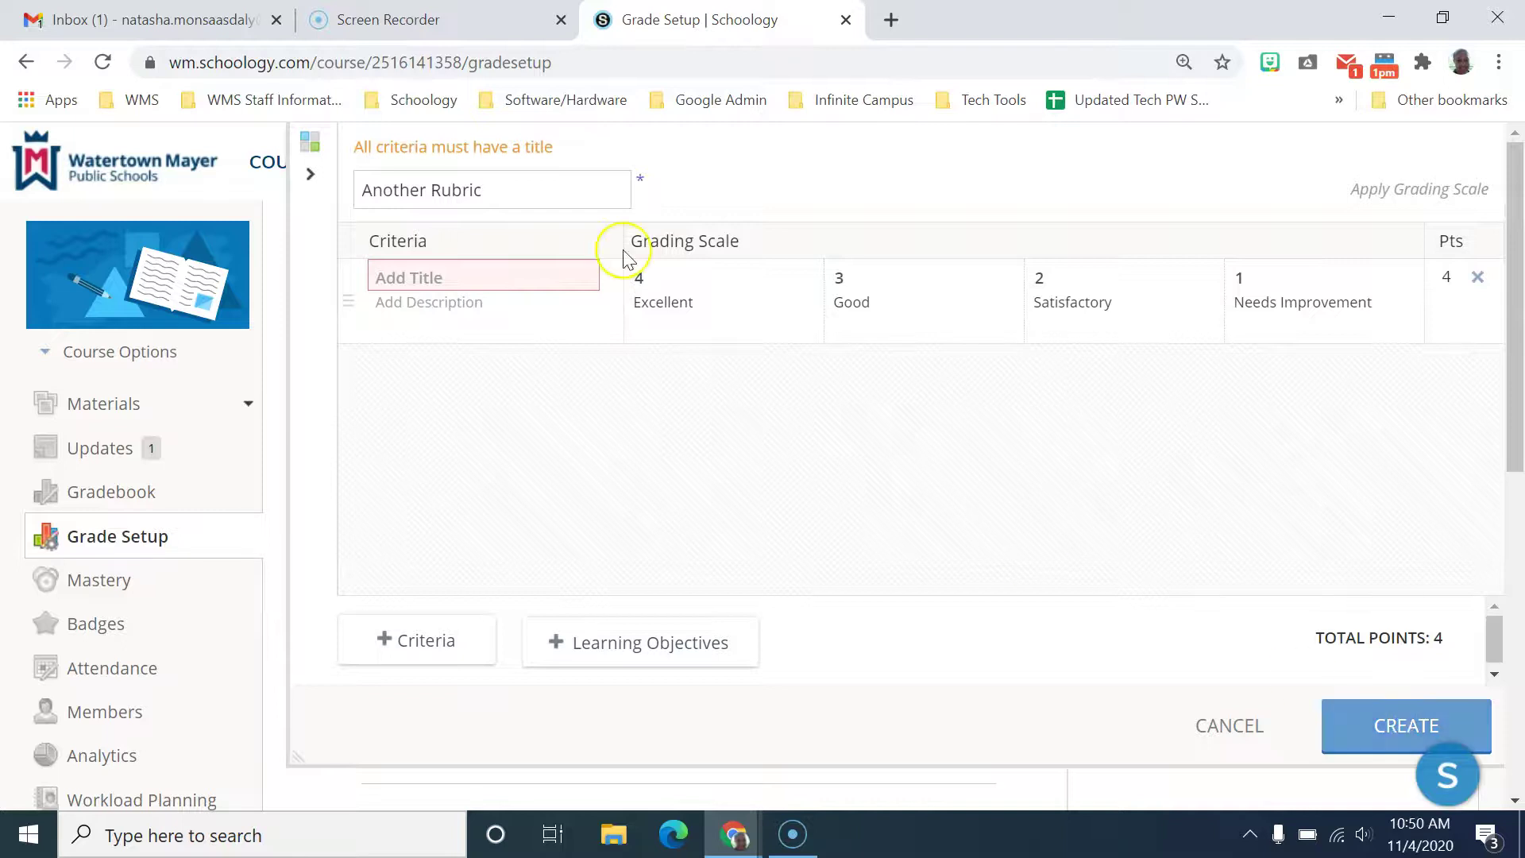
pyautogui.click(576, 273)
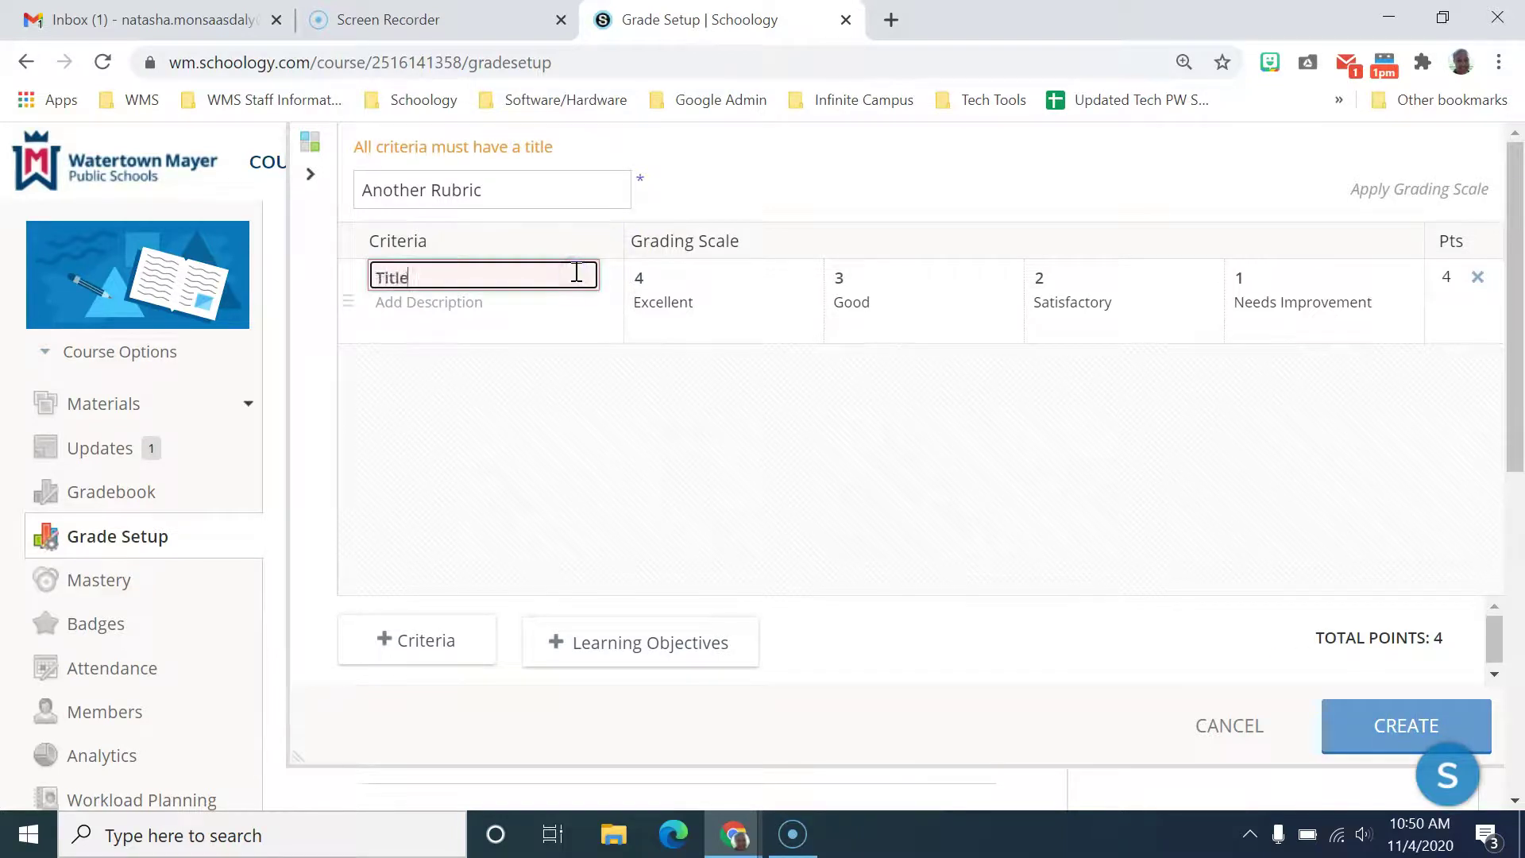
pyautogui.click(1373, 711)
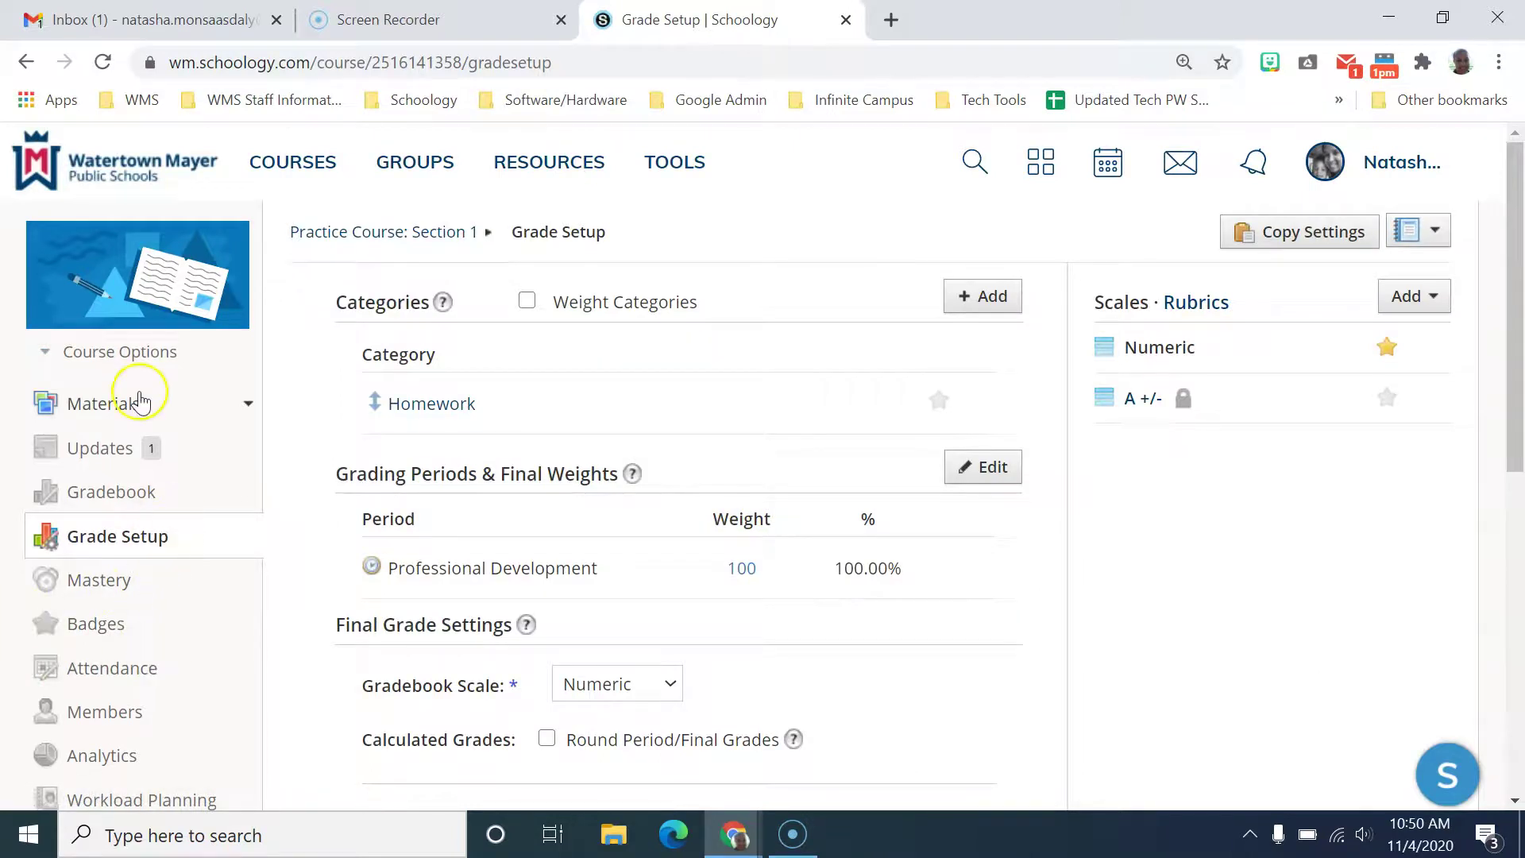
# Edit the Sample Rubric assignment, replace its scale/rubric and learning objectives with Another Rubric, and save the changes.
pyautogui.click(137, 396)
pyautogui.scroll(-8, 669, 657)
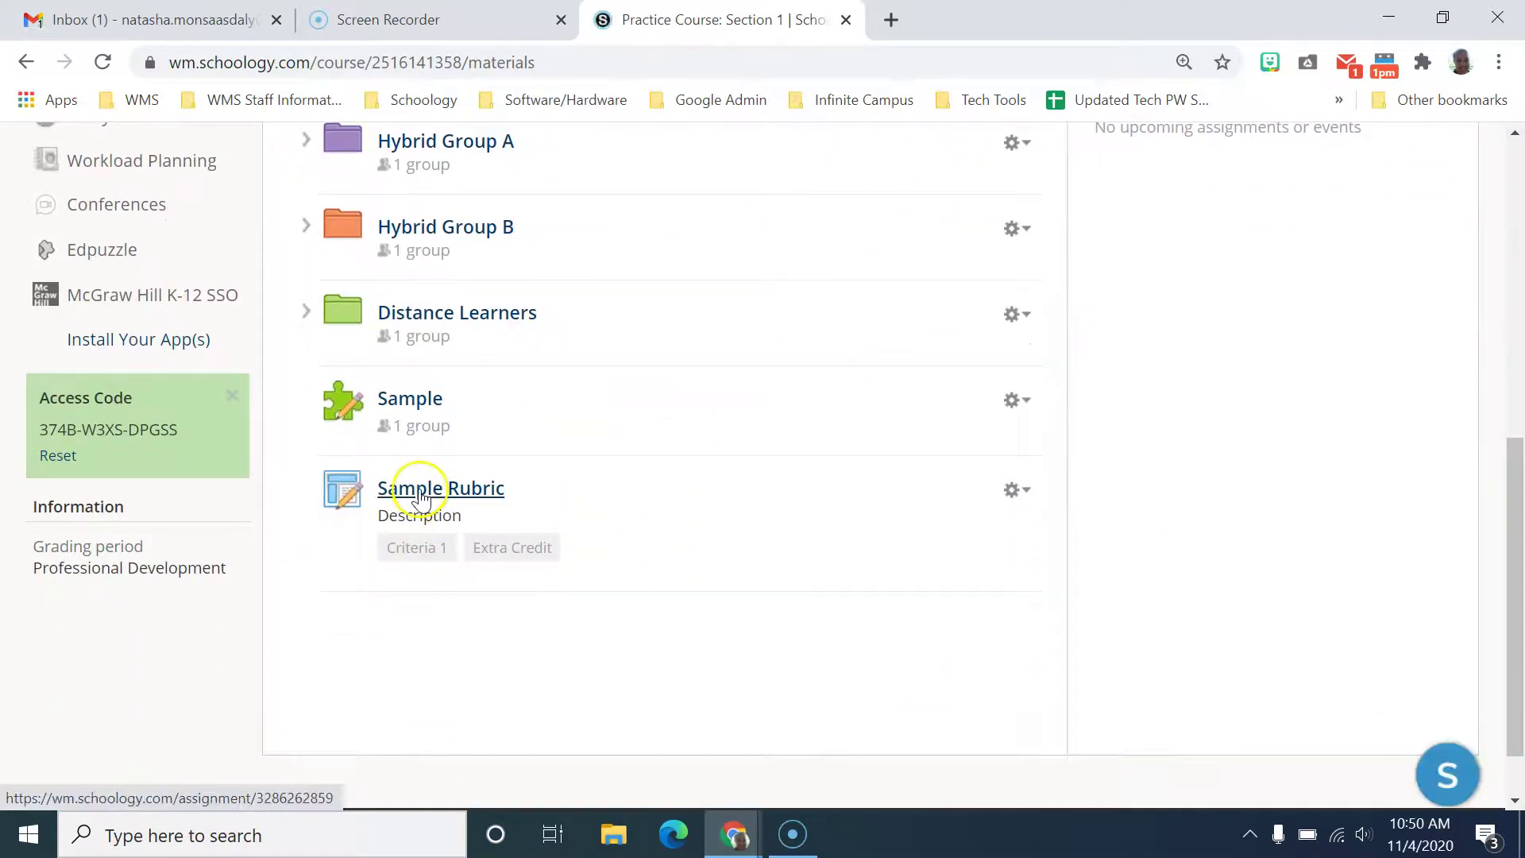
pyautogui.click(1020, 493)
pyautogui.click(1031, 527)
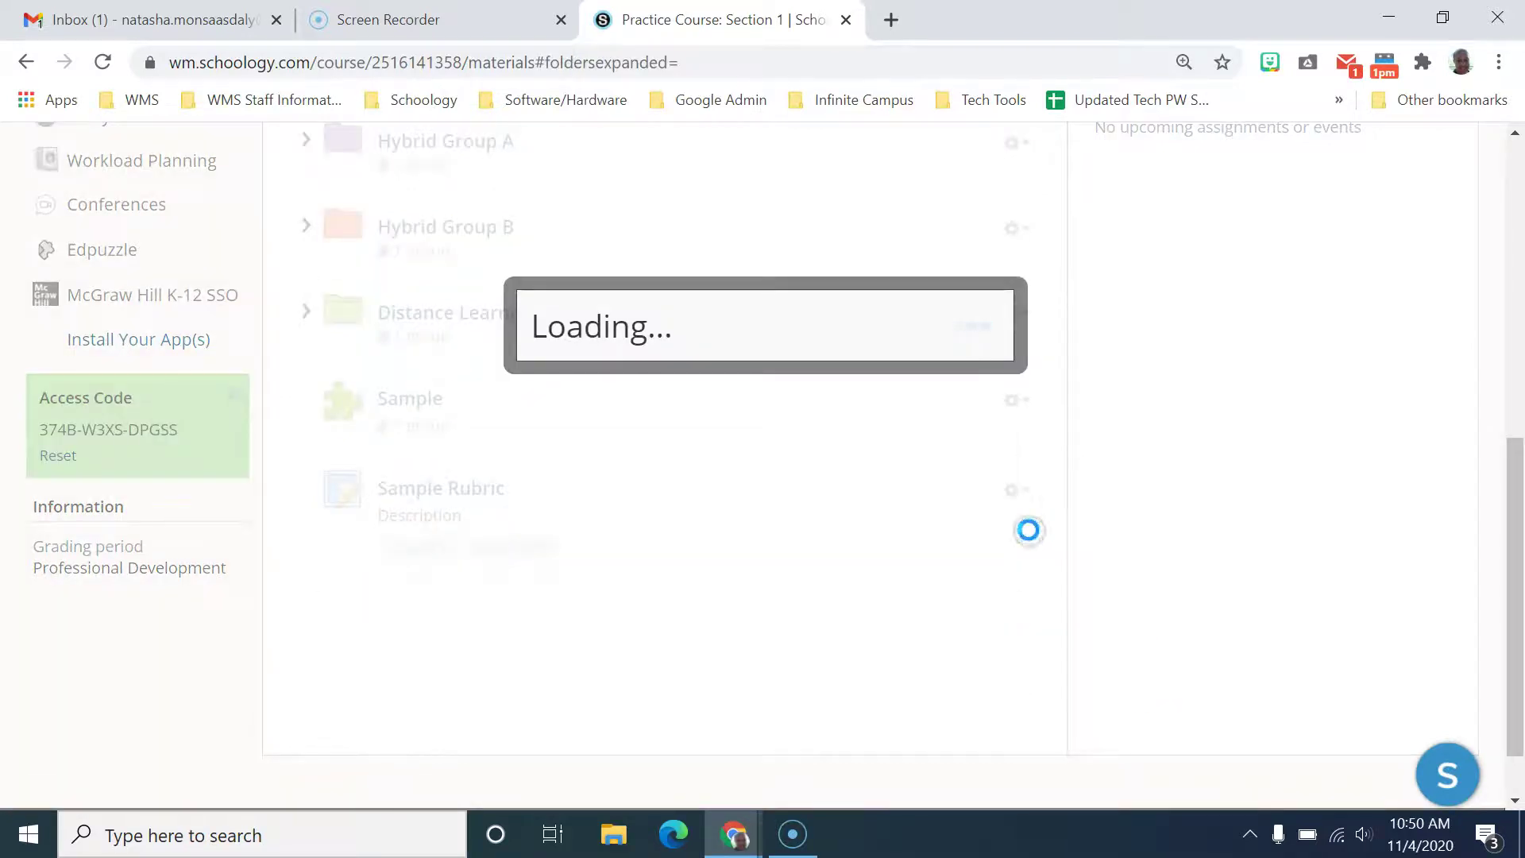
pyautogui.scroll(-4, 717, 666)
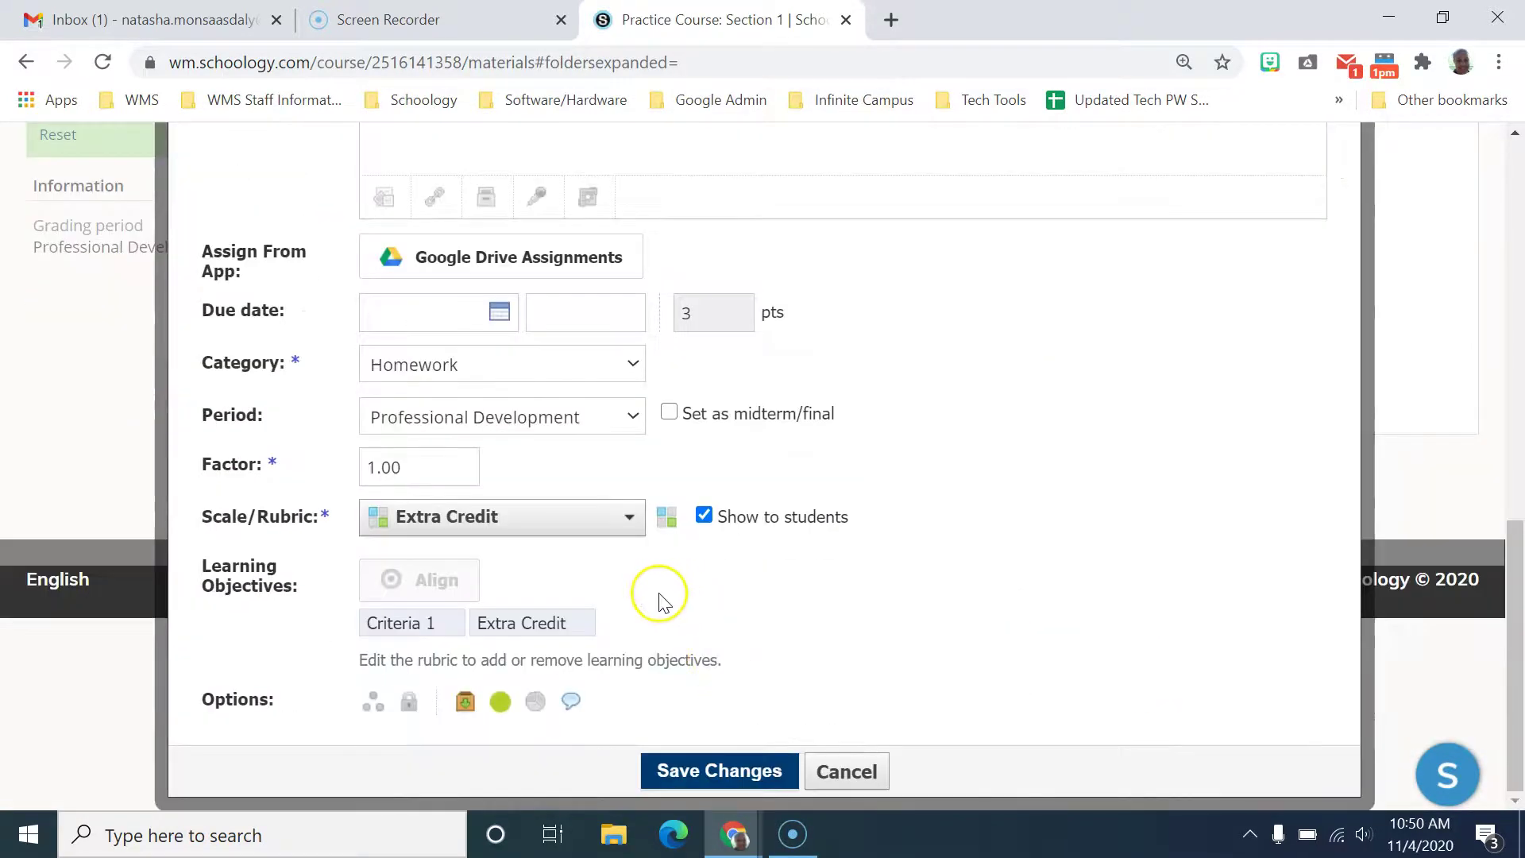
pyautogui.moveTo(622, 575); pyautogui.dragTo(633, 547)
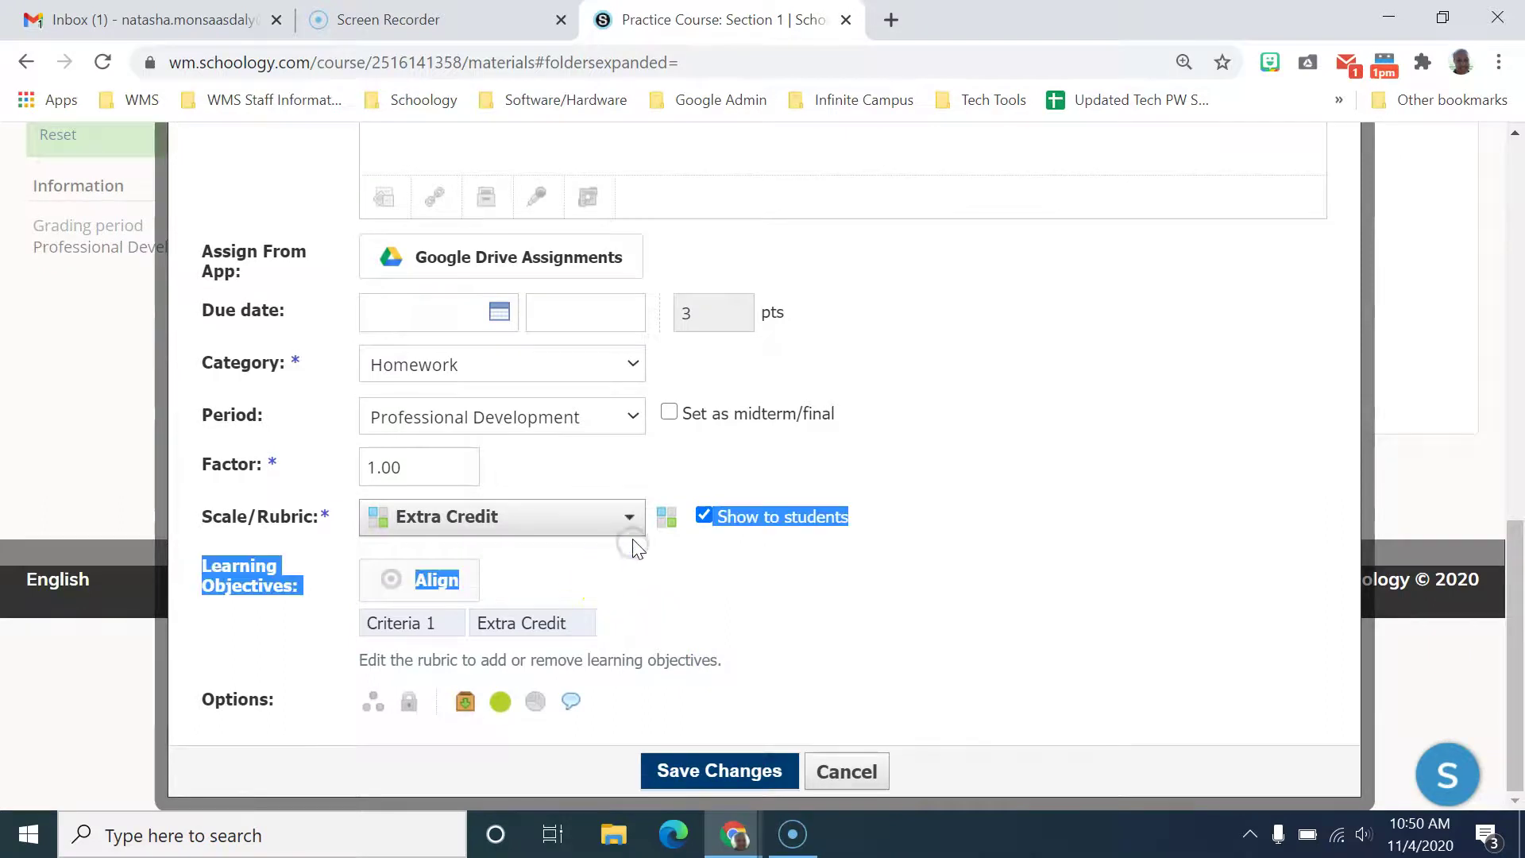
pyautogui.click(628, 517)
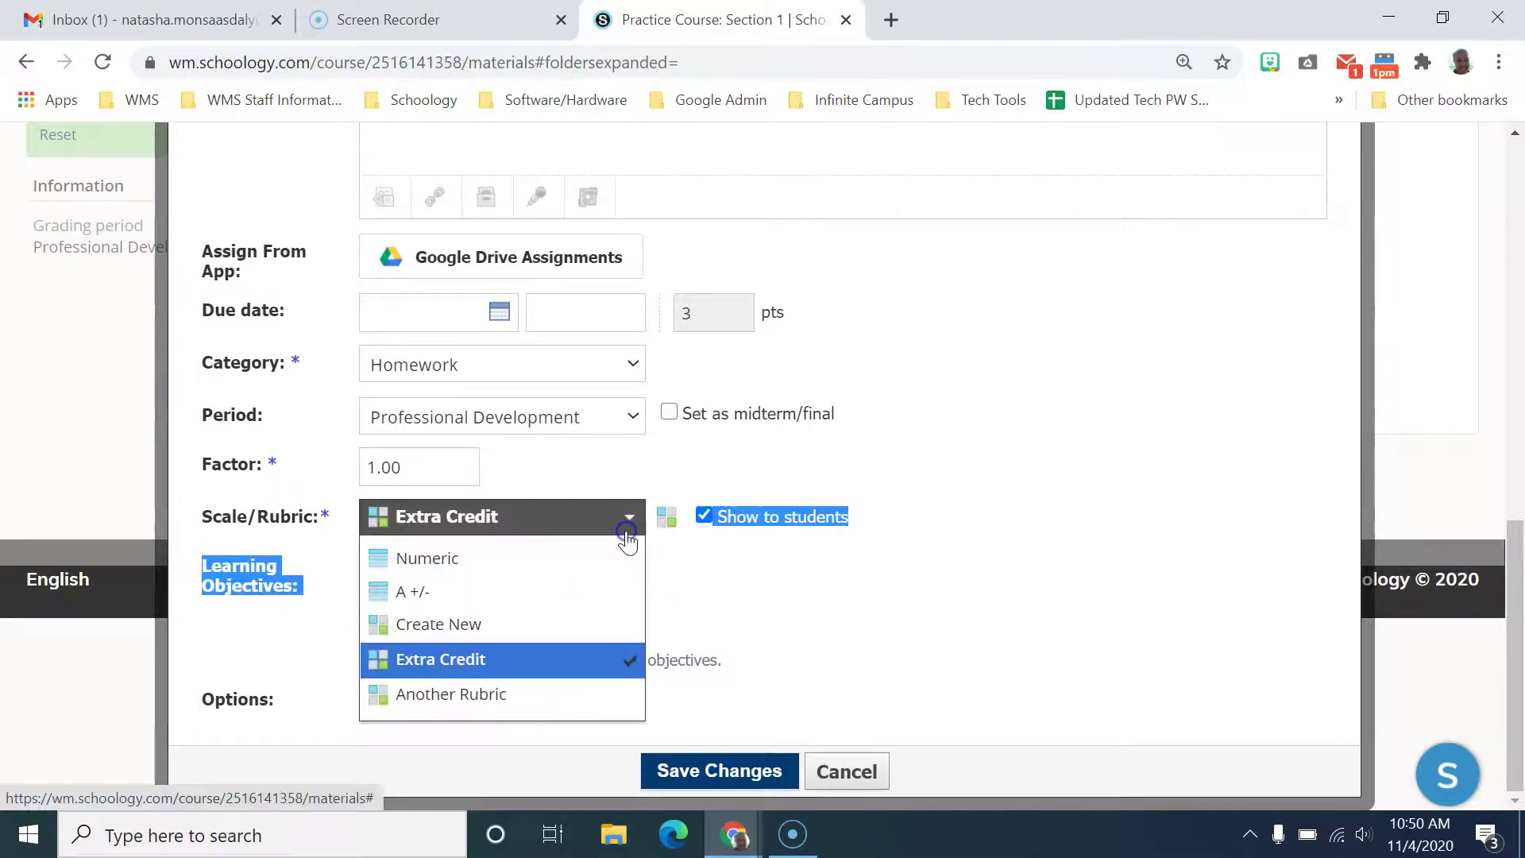
pyautogui.click(559, 695)
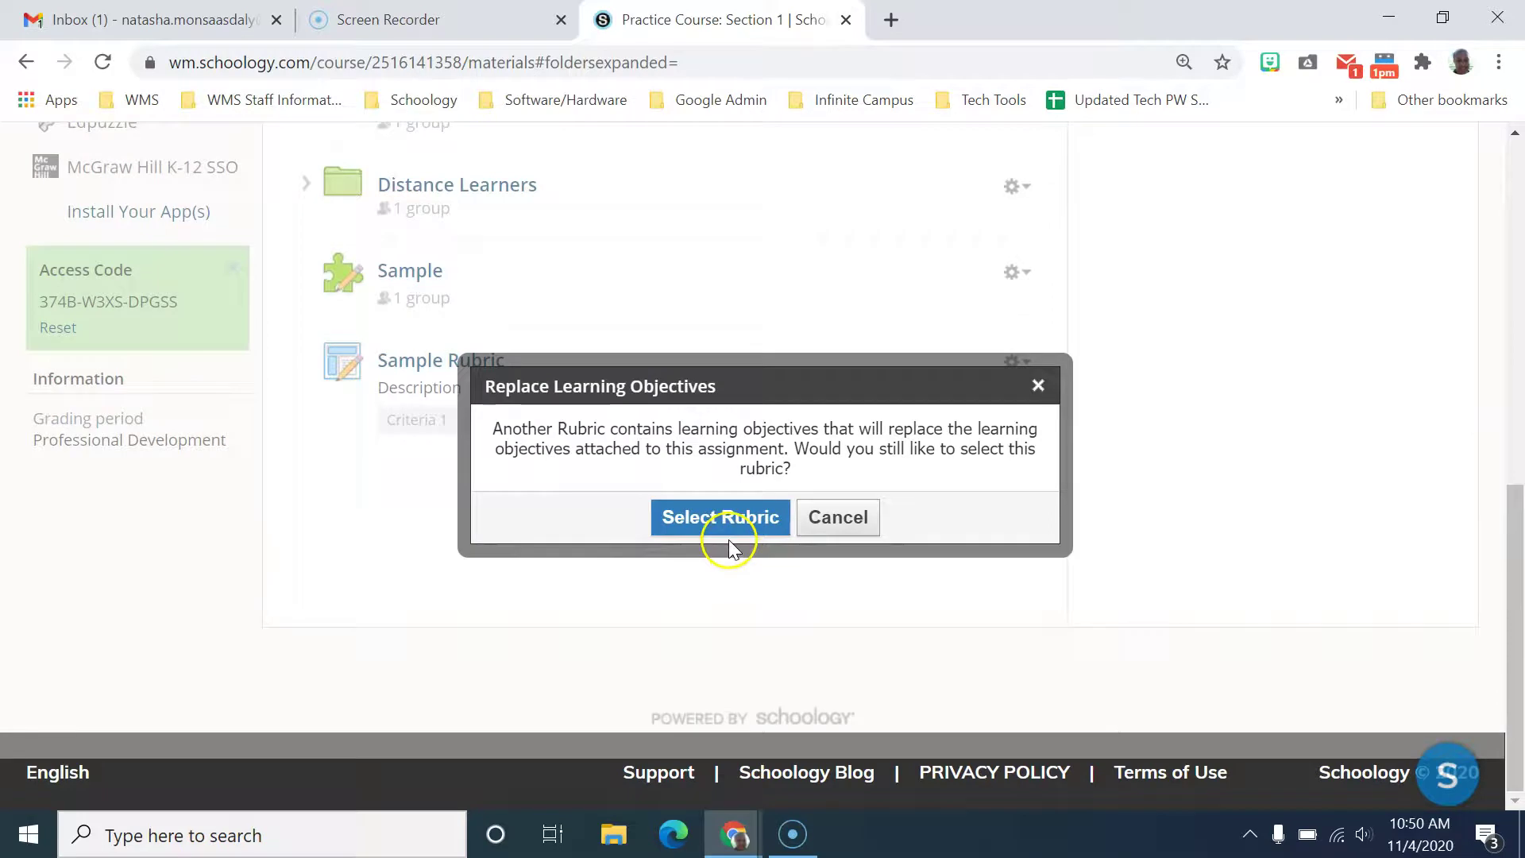
pyautogui.click(731, 518)
pyautogui.scroll(-4, 783, 755)
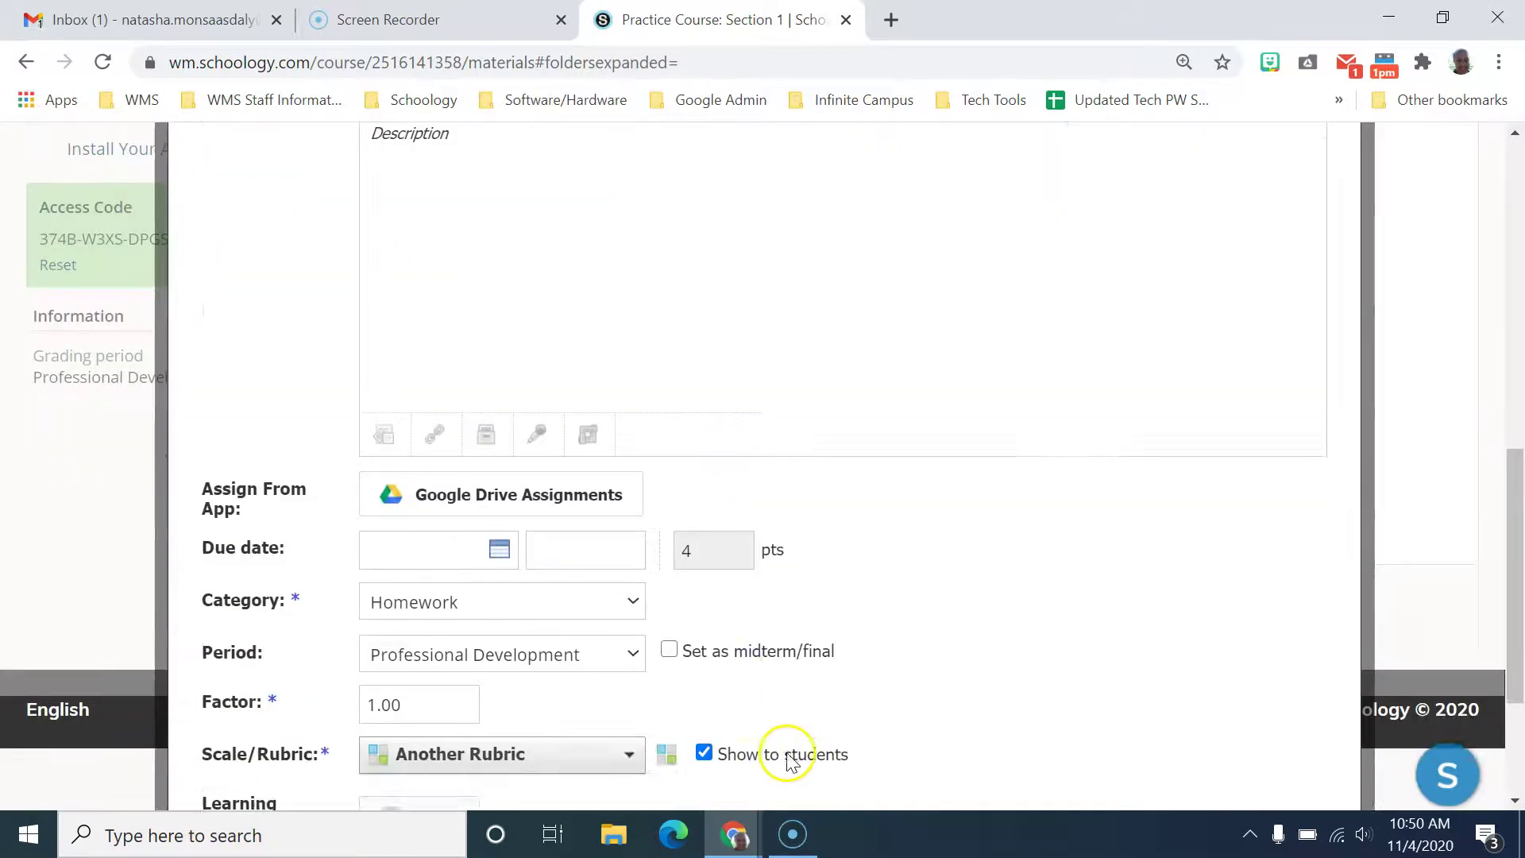
pyautogui.click(766, 770)
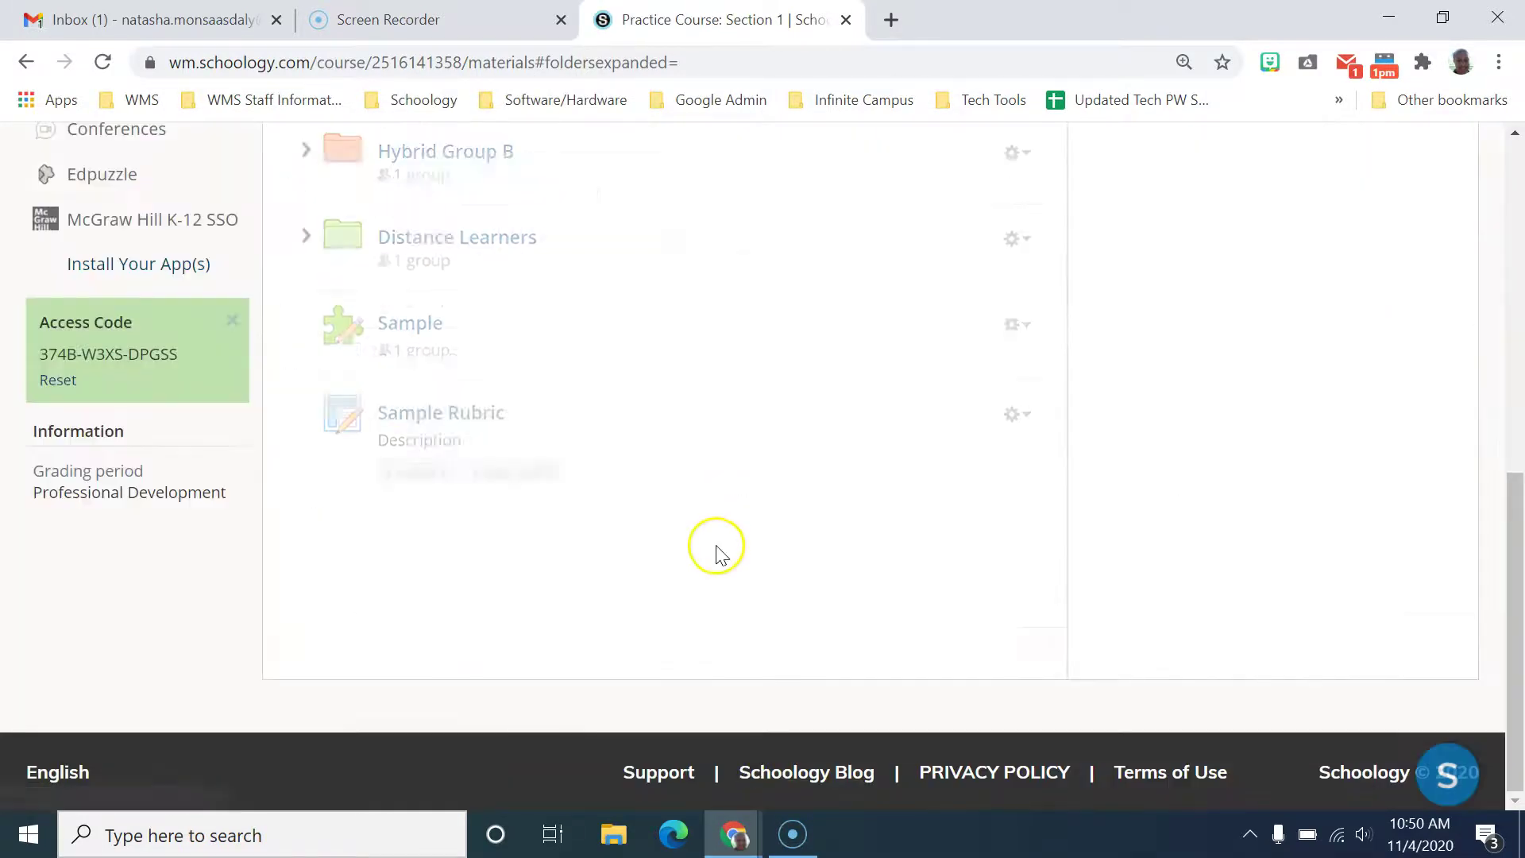
pyautogui.scroll(-4, 467, 481)
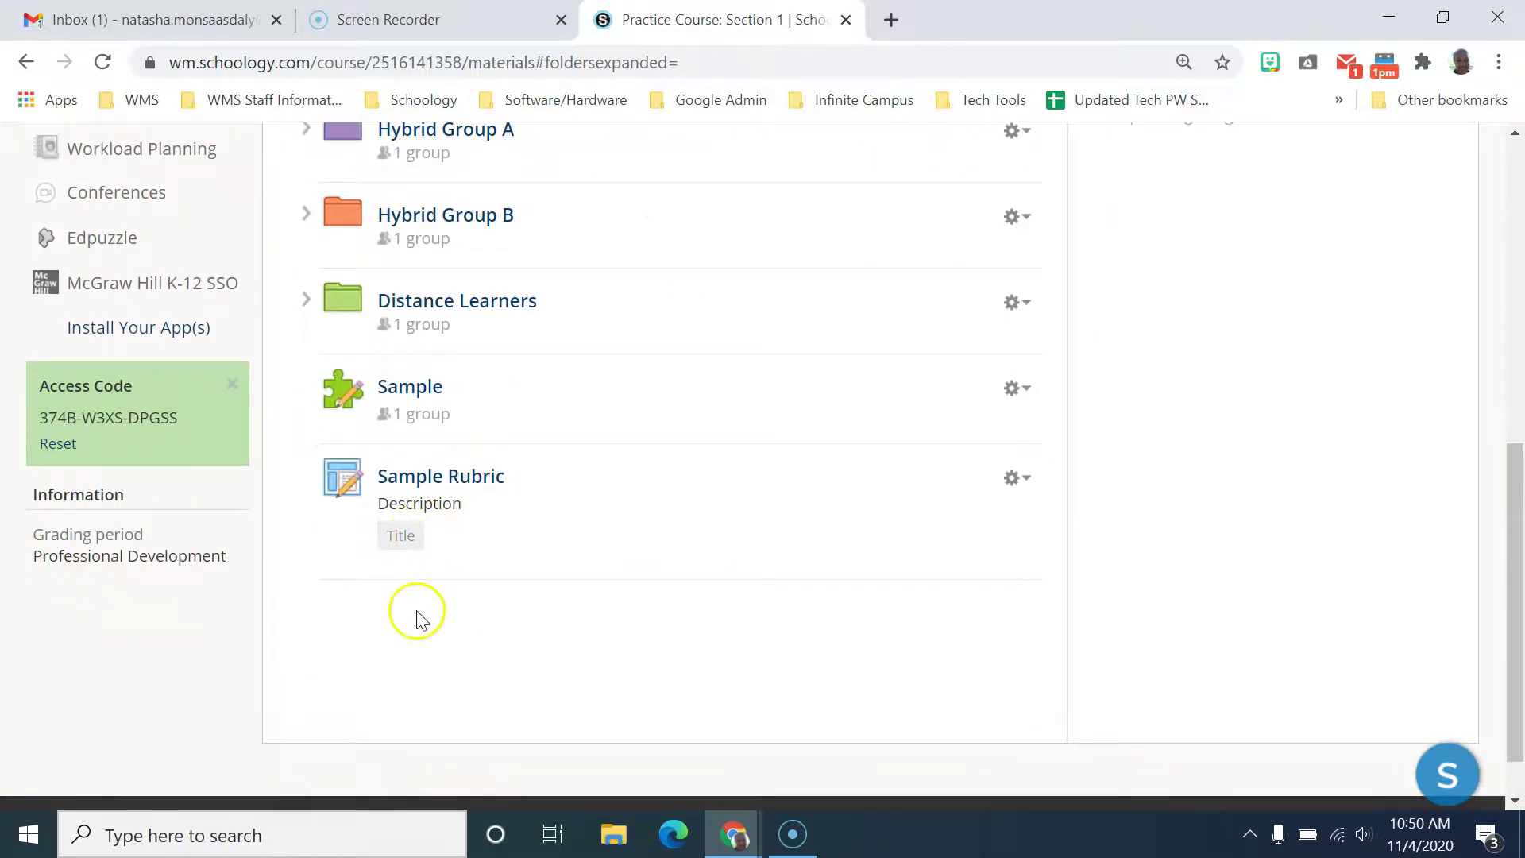
# In the gradebook, rate the test student's Sample Rubric as Good (3), override the total points to 5 and save.
pyautogui.scroll(7, 422, 612)
pyautogui.click(148, 419)
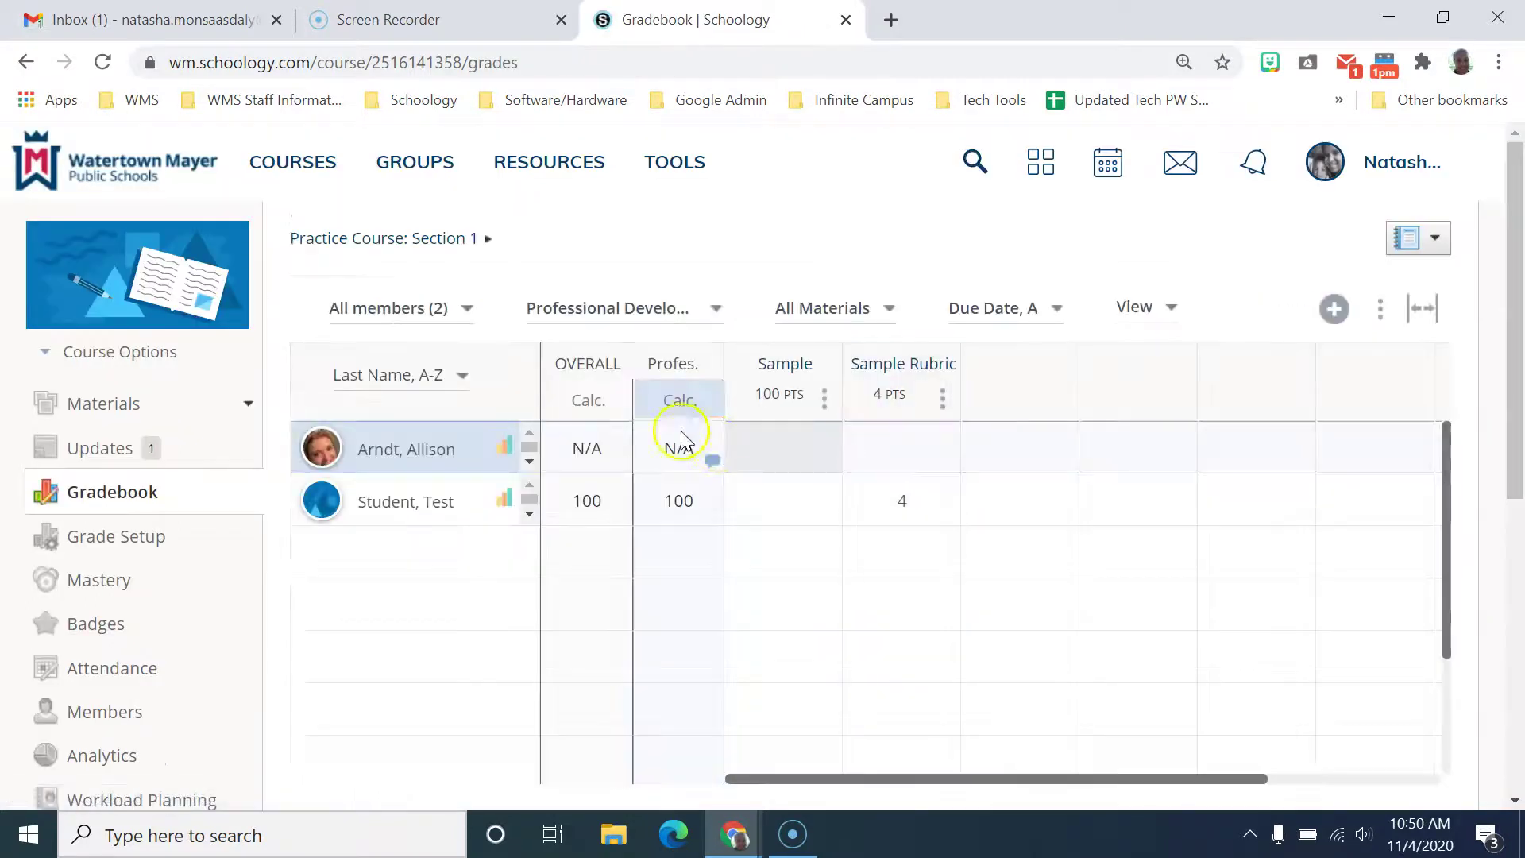
pyautogui.click(904, 505)
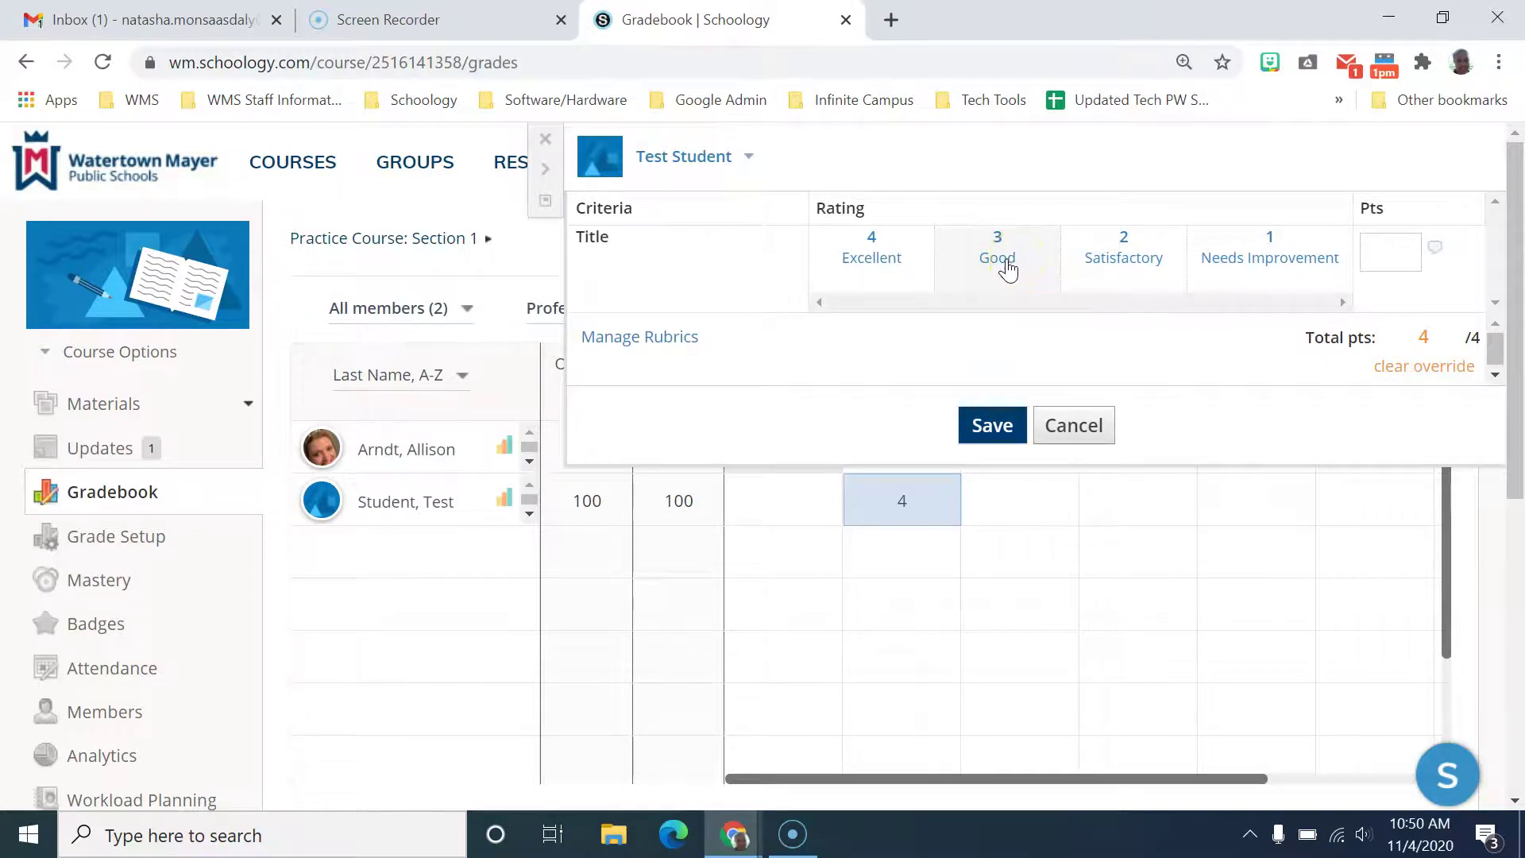
pyautogui.click(1454, 370)
pyautogui.click(1018, 279)
pyautogui.click(1454, 332)
pyautogui.write('4')
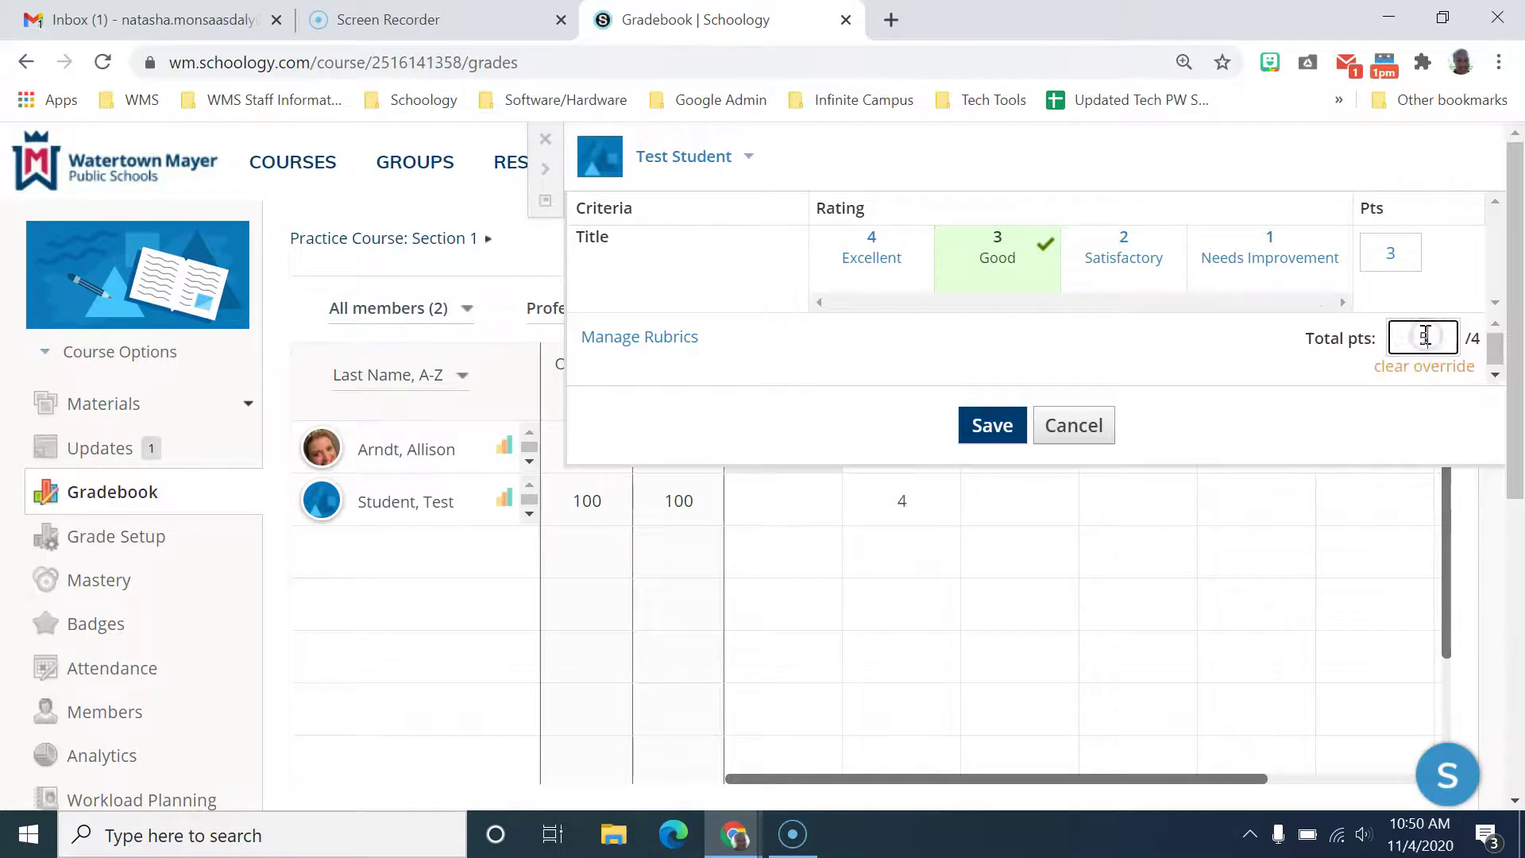
pyautogui.click(1003, 435)
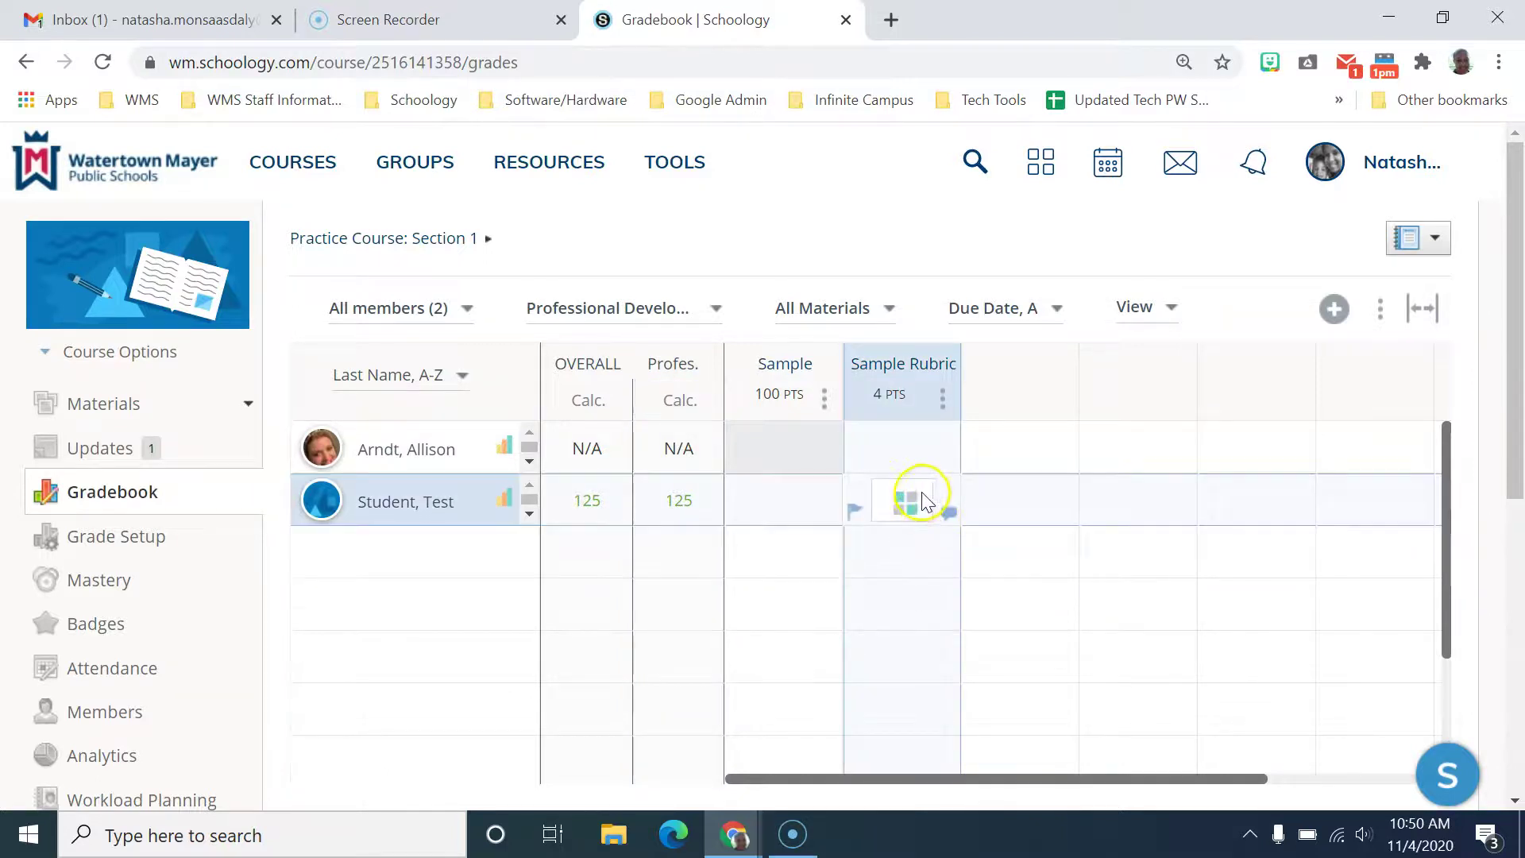
pyautogui.scroll(-3, 904, 504)
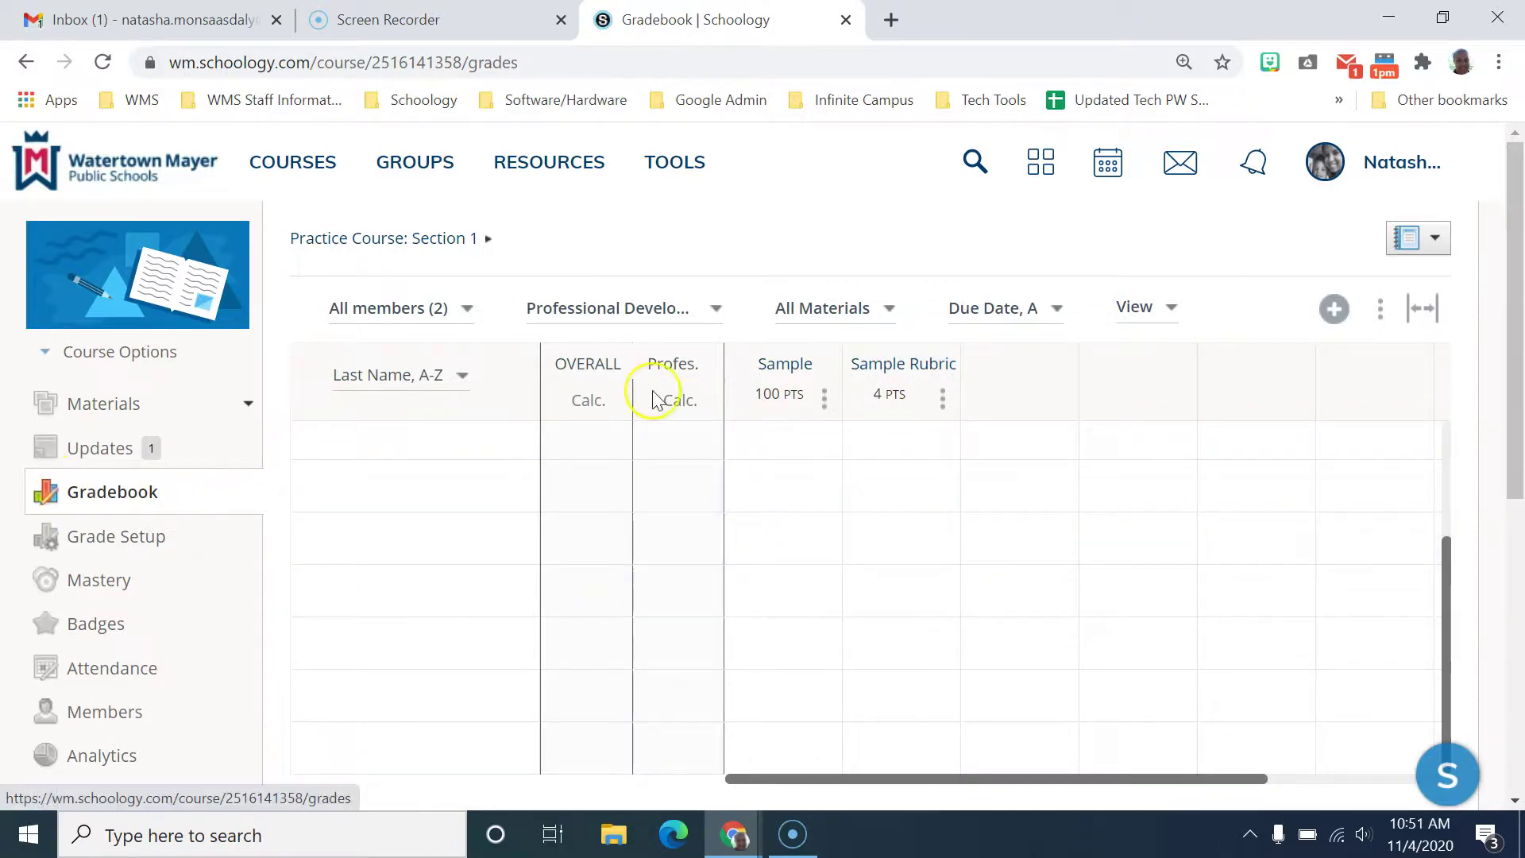
pyautogui.moveTo(904, 412)
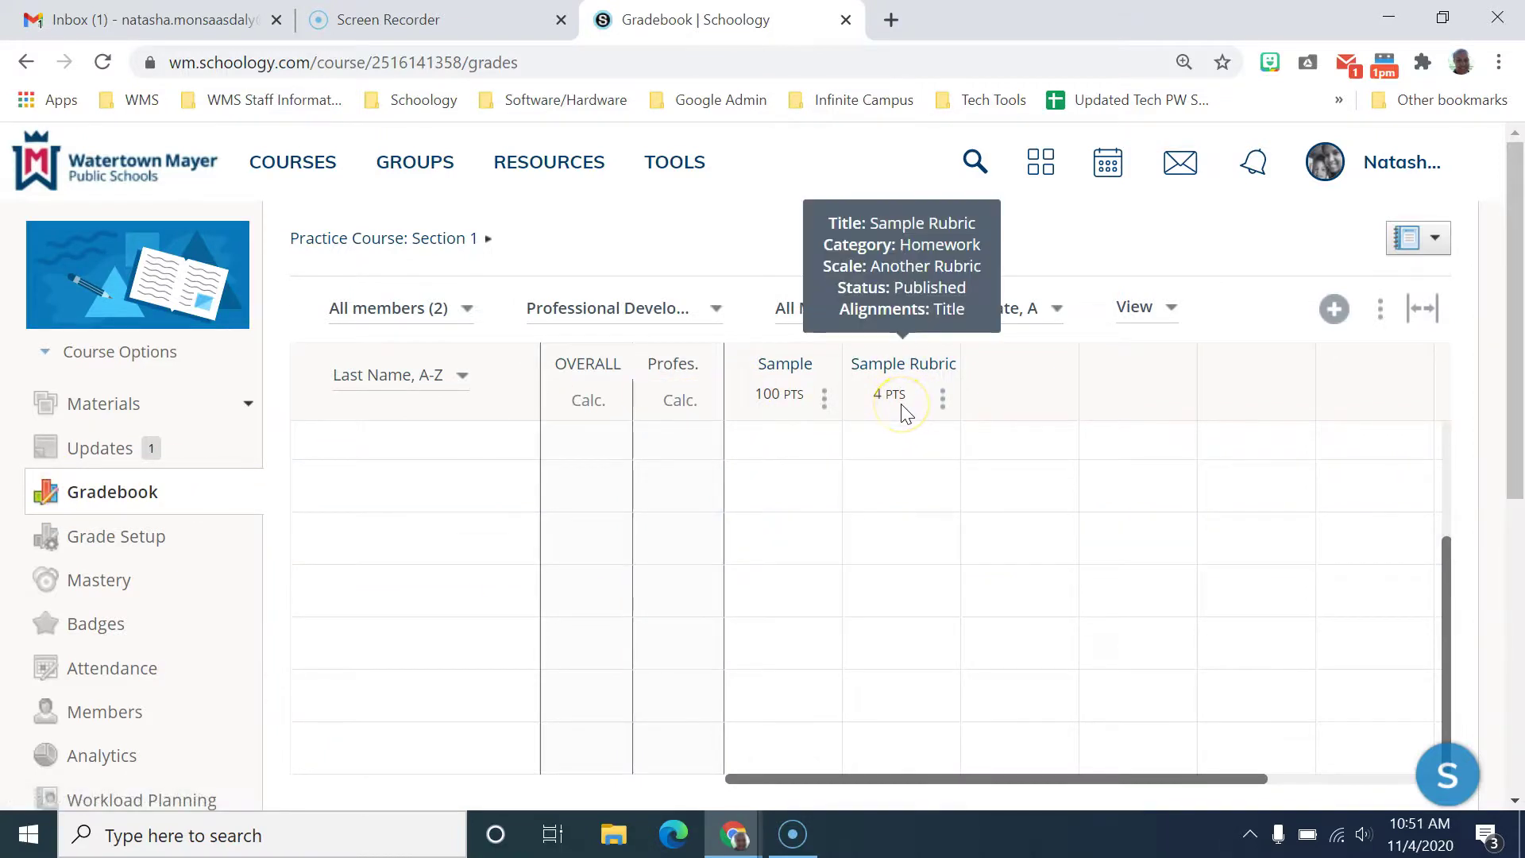
pyautogui.scroll(-1, 904, 412)
pyautogui.scroll(1, 889, 417)
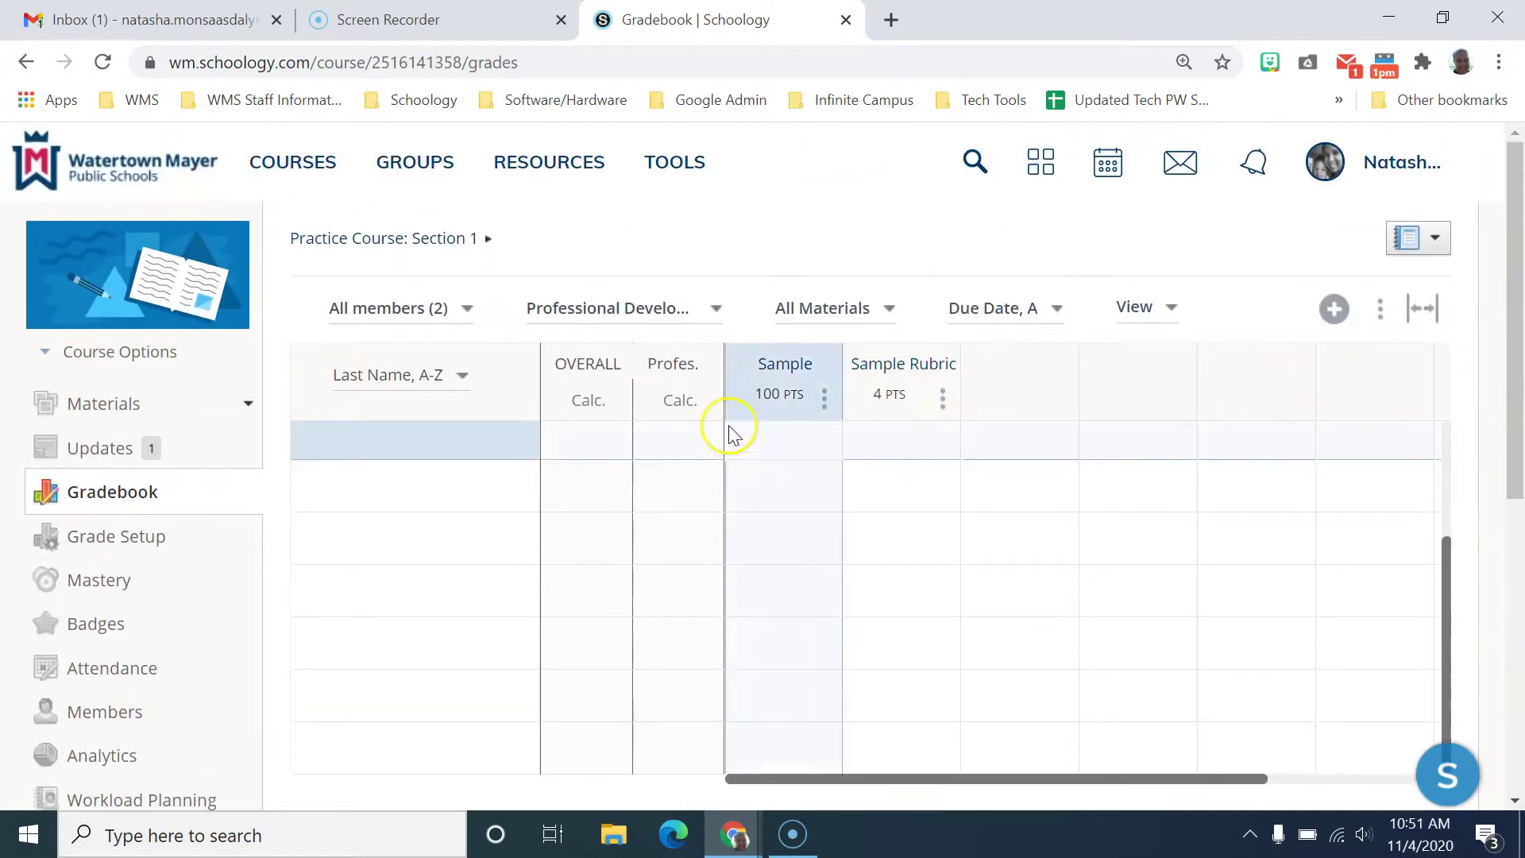